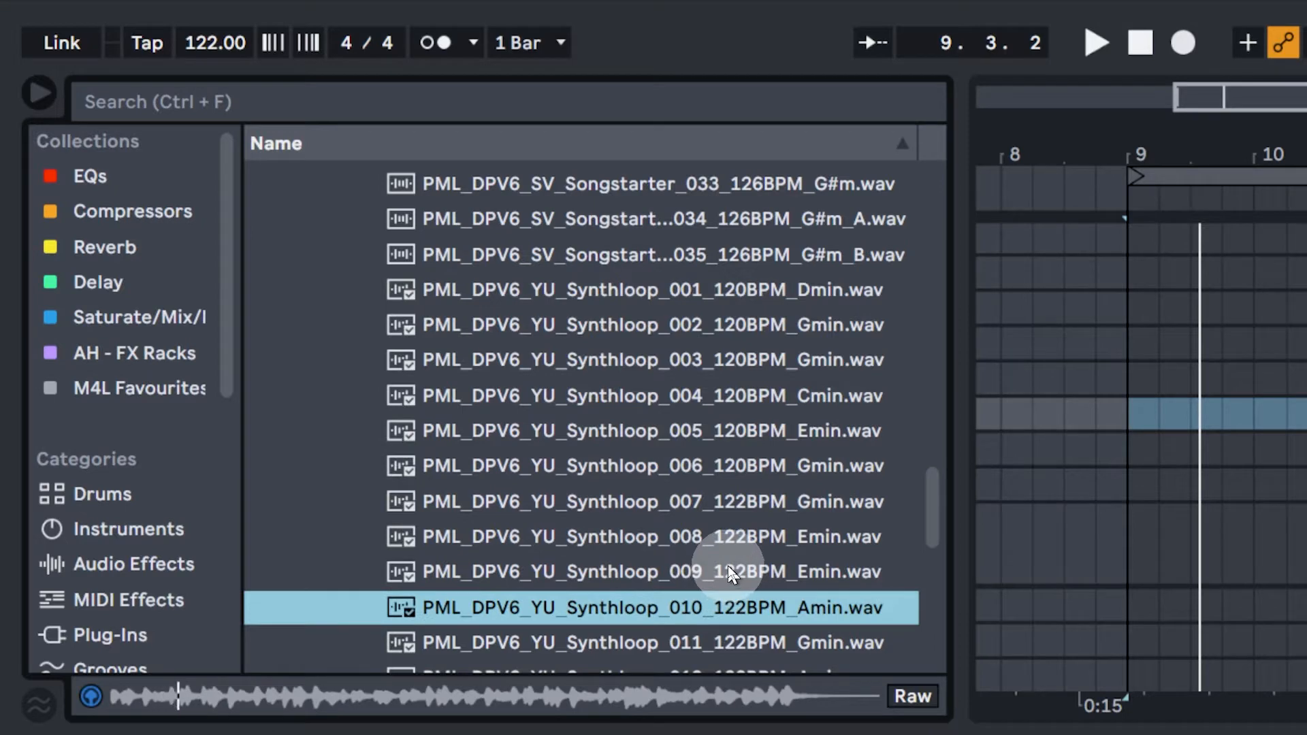
- Audition YU Synthloops 009 and 008, and place Synthloop 008 (122BPM Emin) on track 7 at bar 9
click(732, 573)
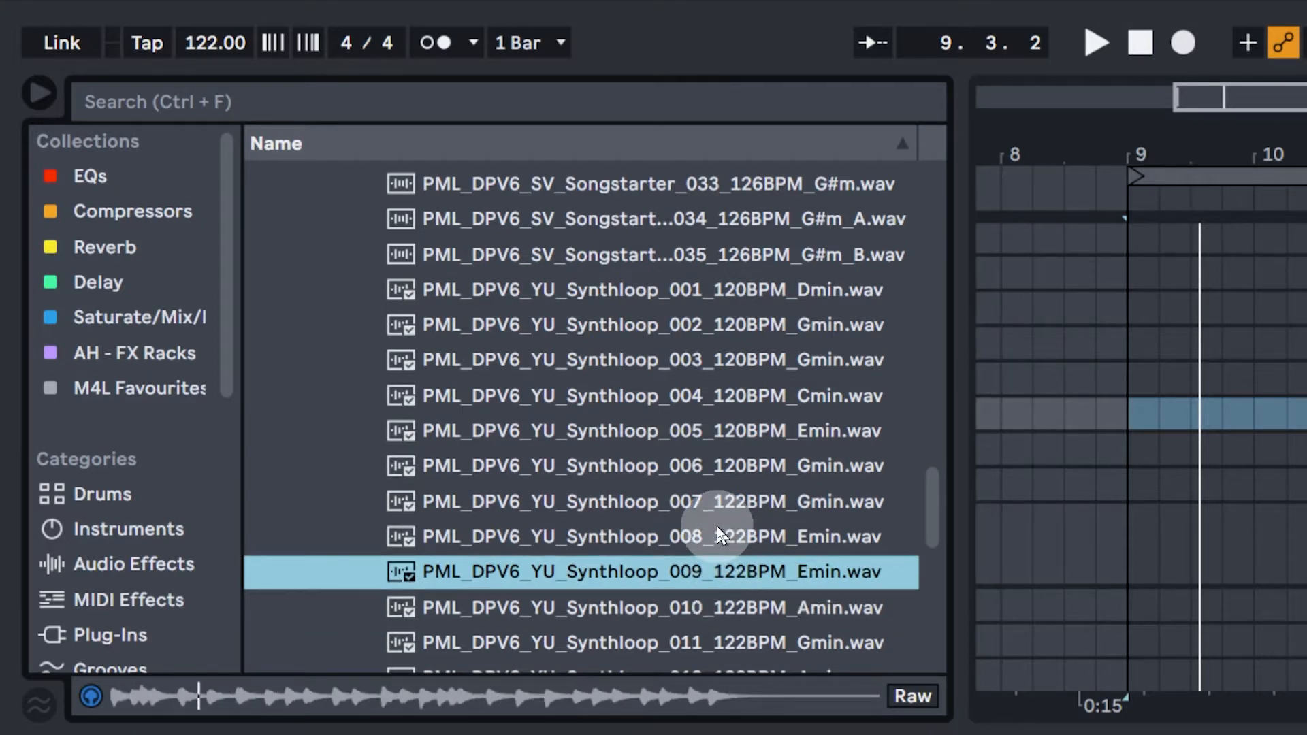
click(722, 536)
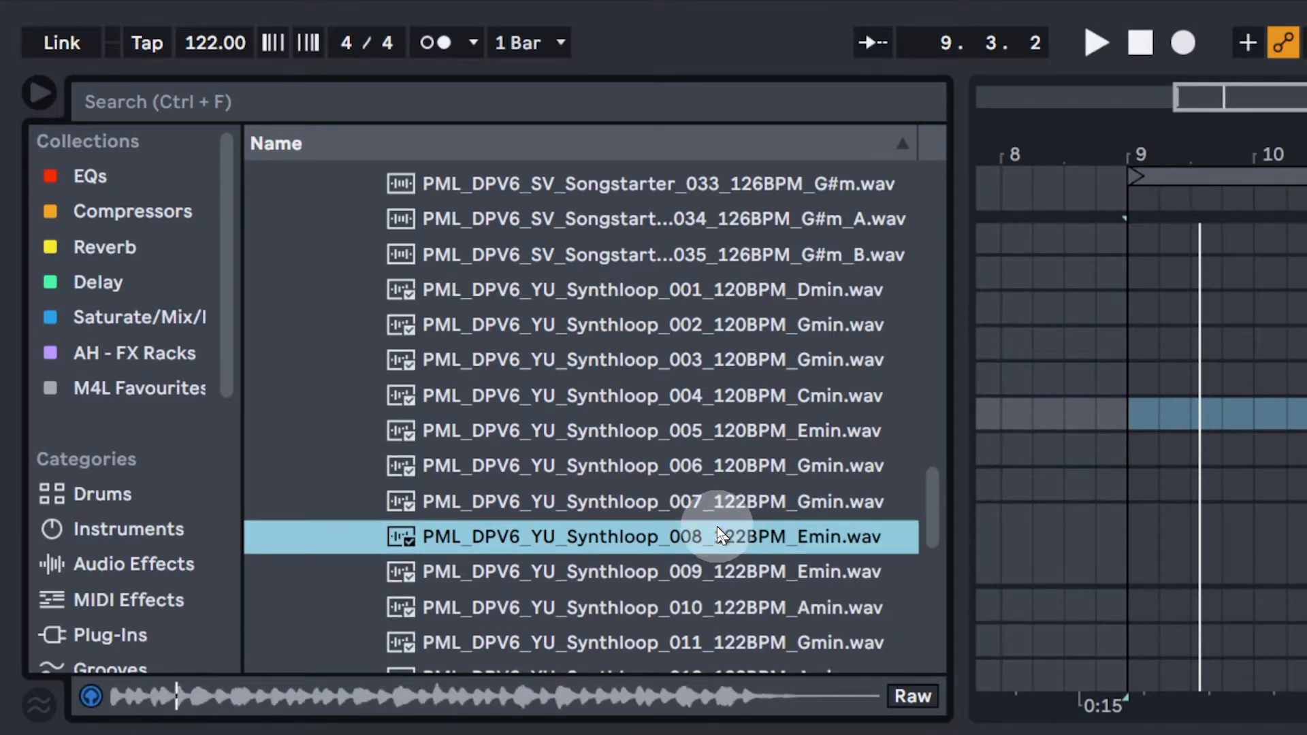
drag(495, 540, 1243, 413)
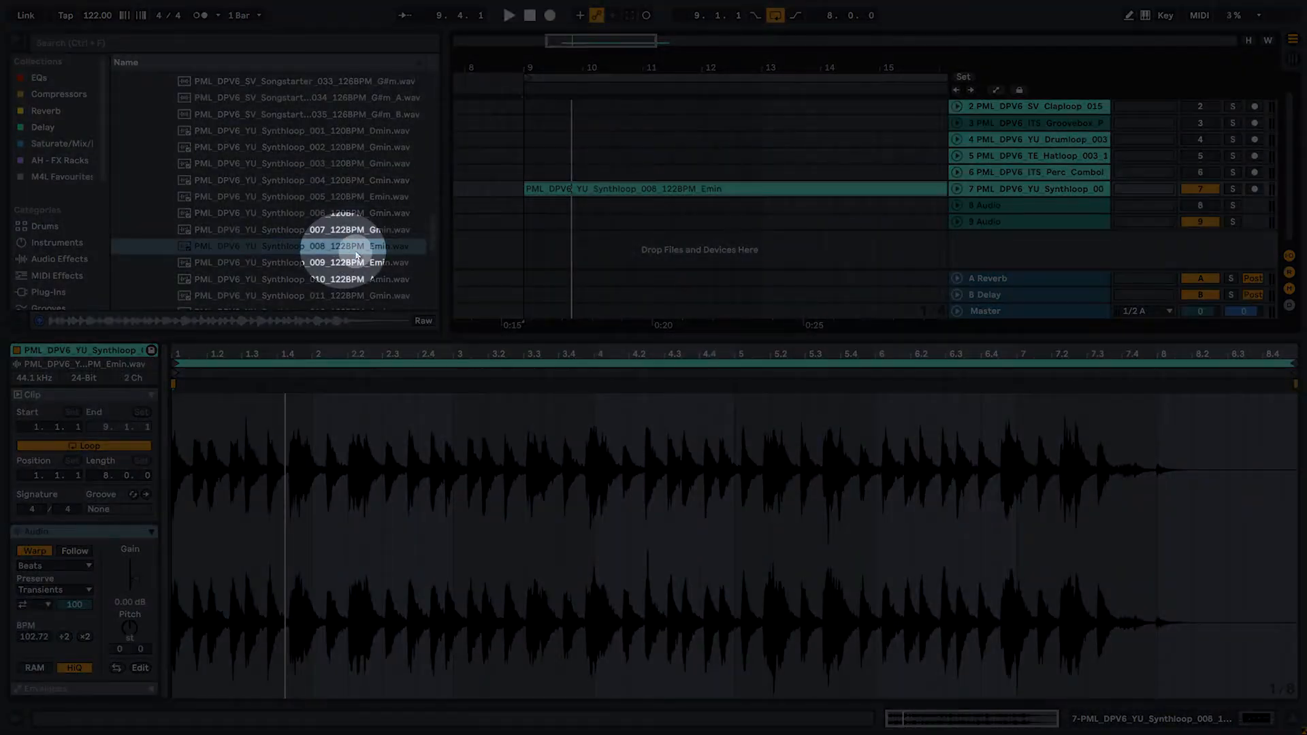
- Set the synth loop clip's tempo to 122 BPM and play it against the metronome
key(Return)
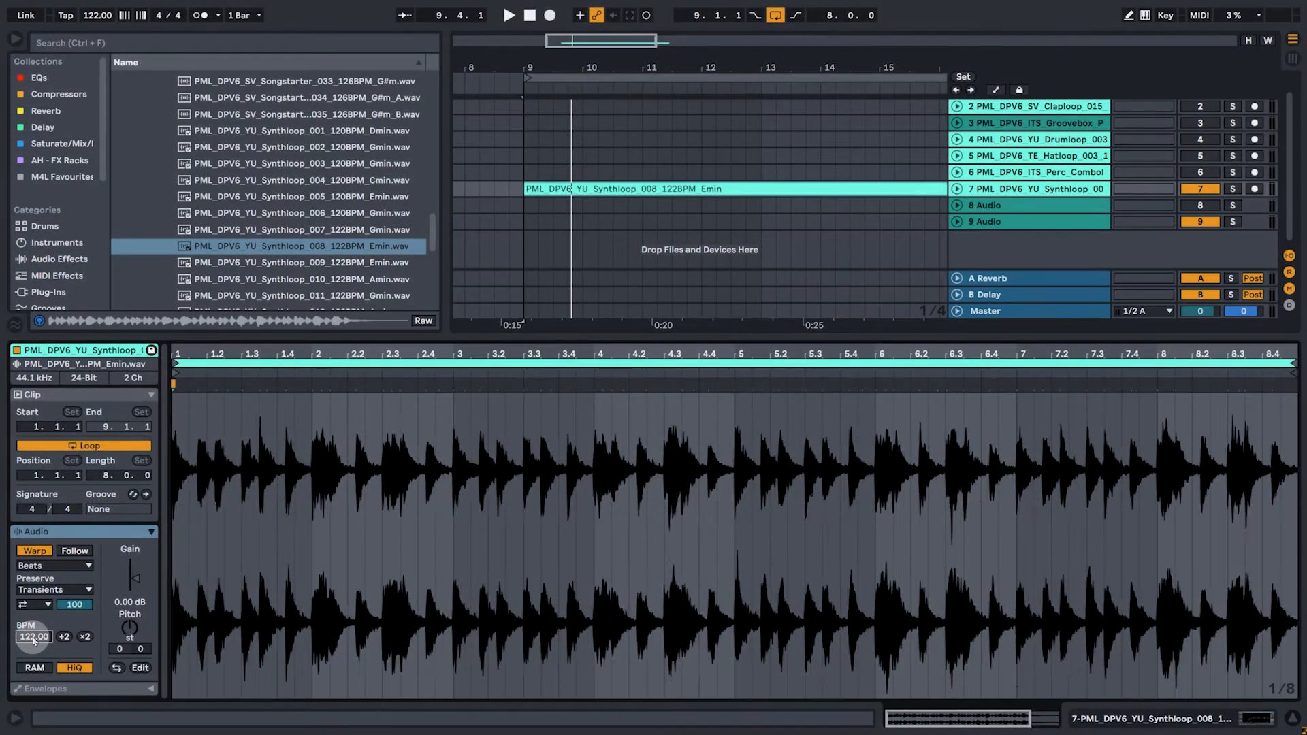
key(space)
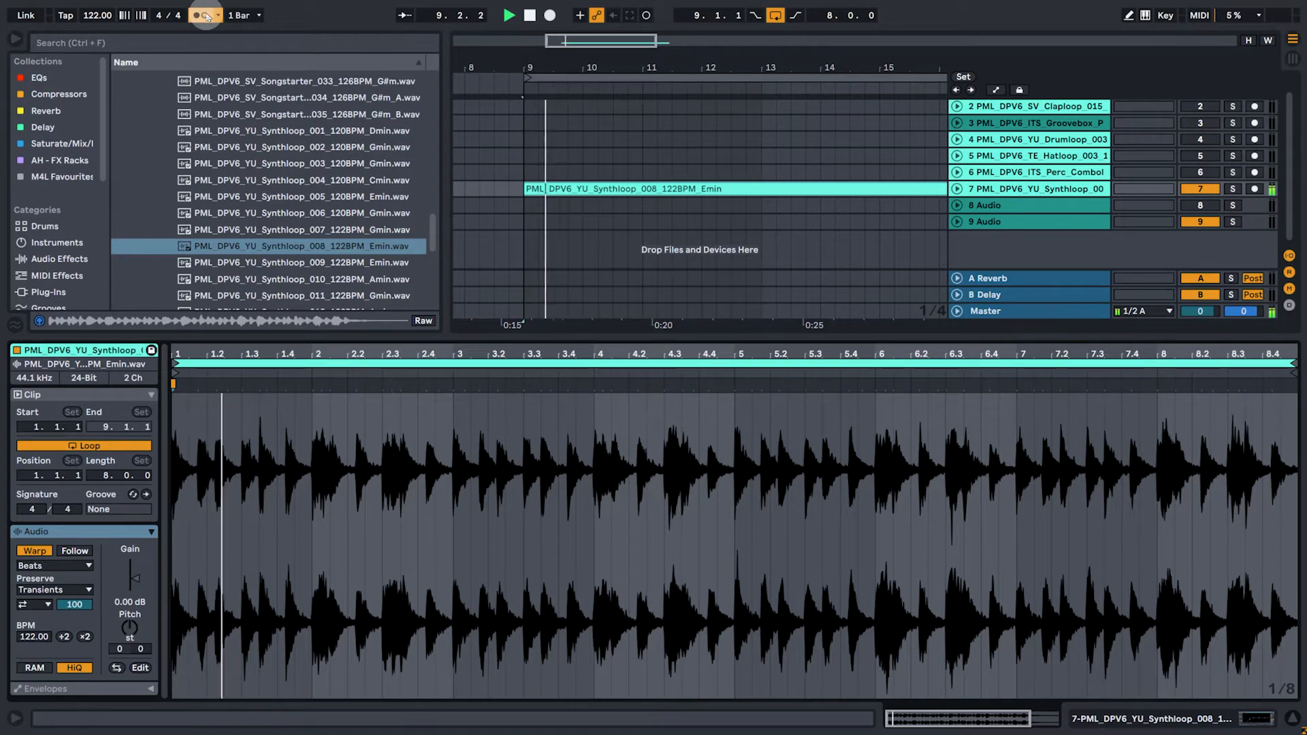
click(206, 16)
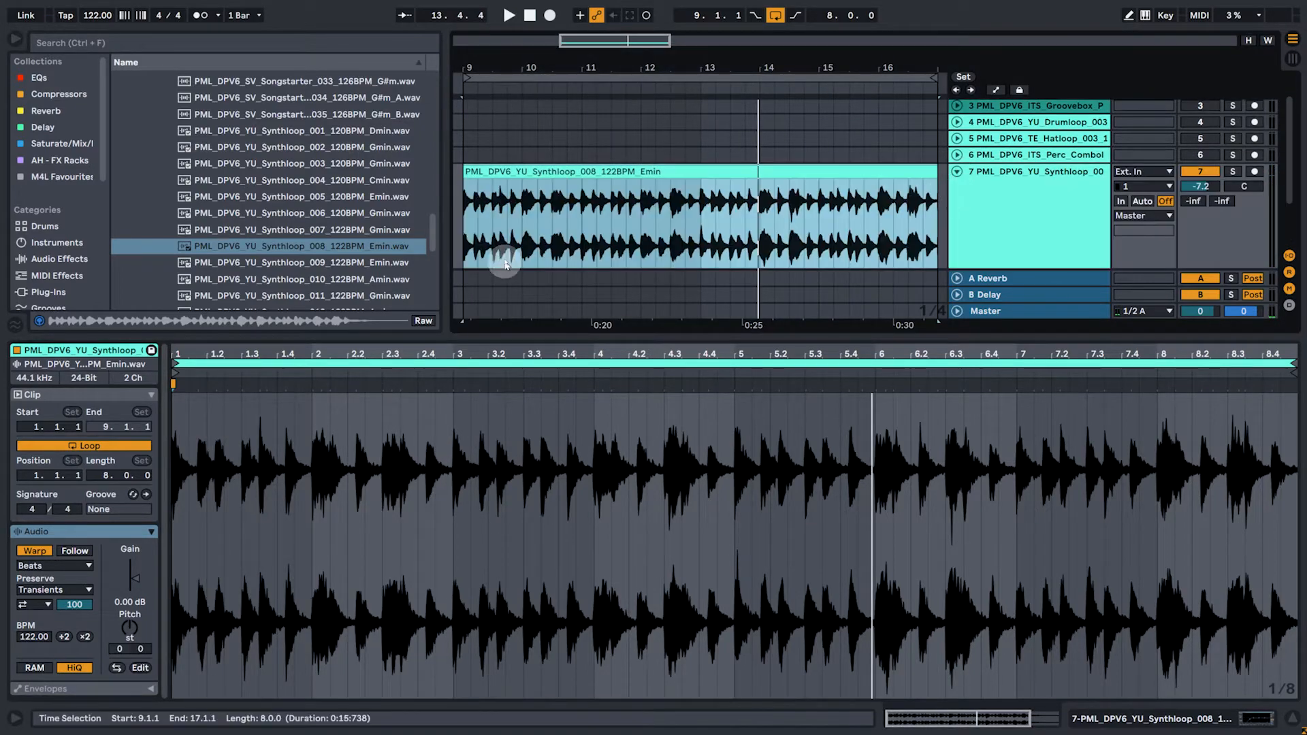
- Duplicate the synth loop's first four bars over bars 13 to 17, add a one-bar lead-in before bar 9, and play it back
drag(465, 228, 705, 186)
key(ctrl+d)
drag(672, 228, 503, 177)
key(space)
key(space)
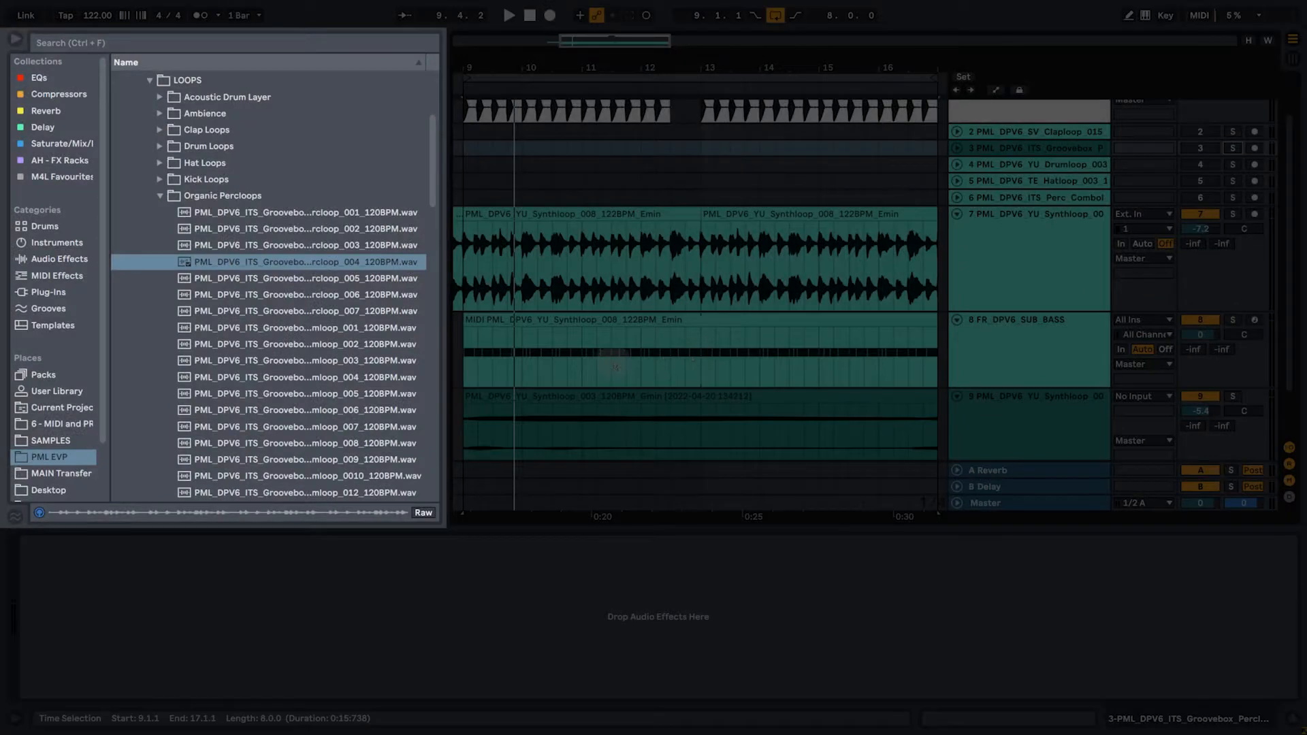
- Audition the Groovebox percussion and tom loops in Organic Percloops over the playing arrangement, including Percloop 001 and Percloop 004
key(space)
click(286, 212)
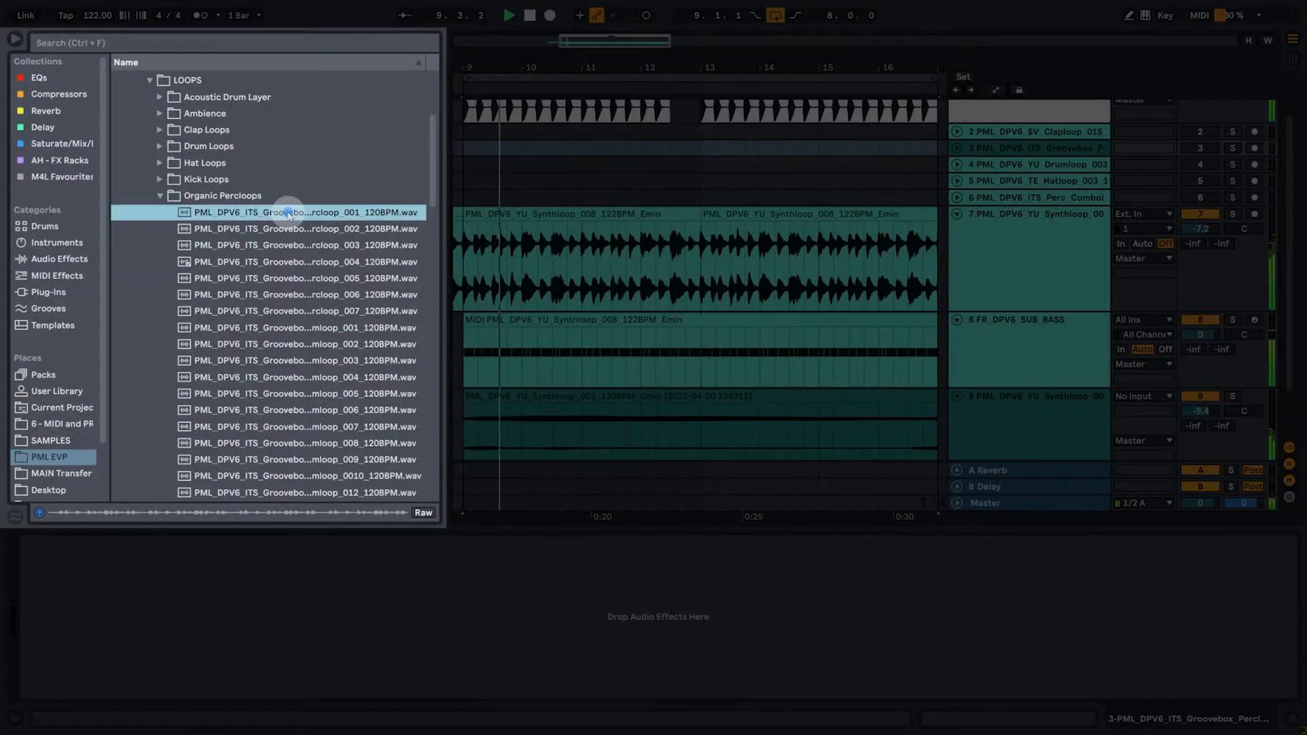
click(292, 328)
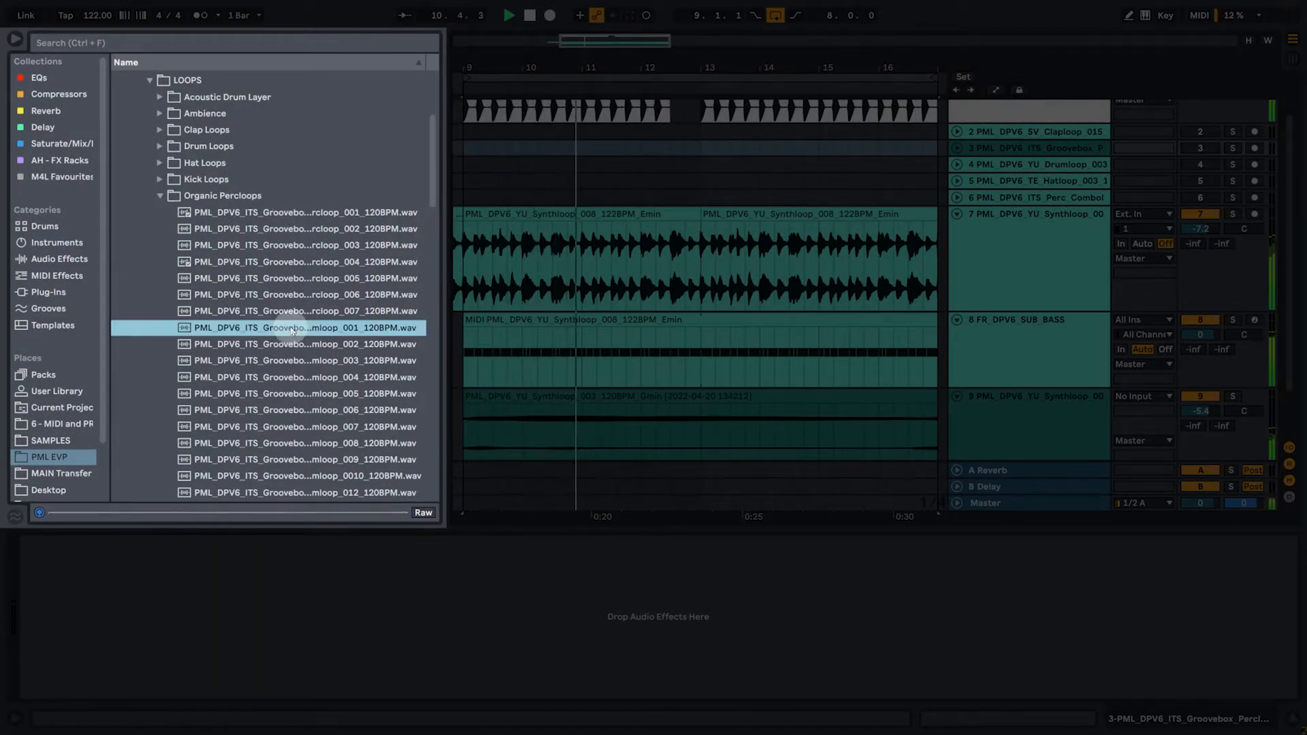
click(302, 445)
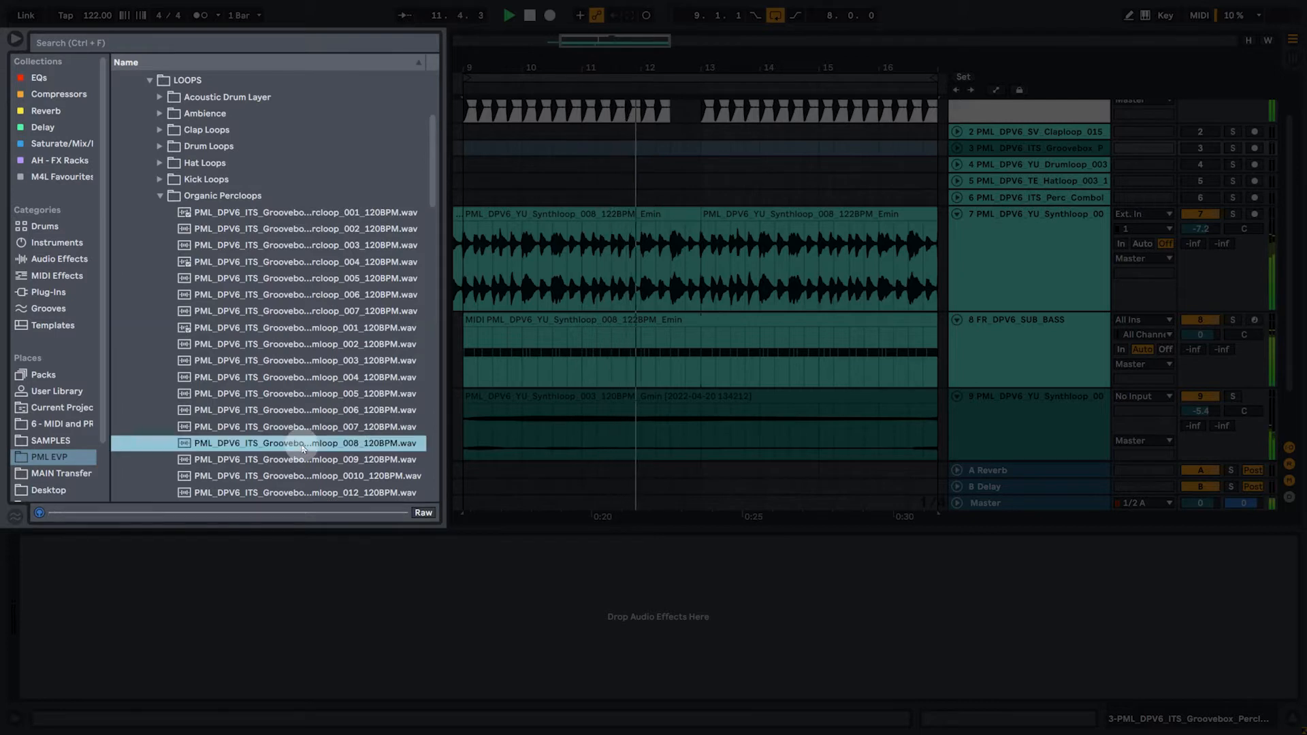
click(324, 263)
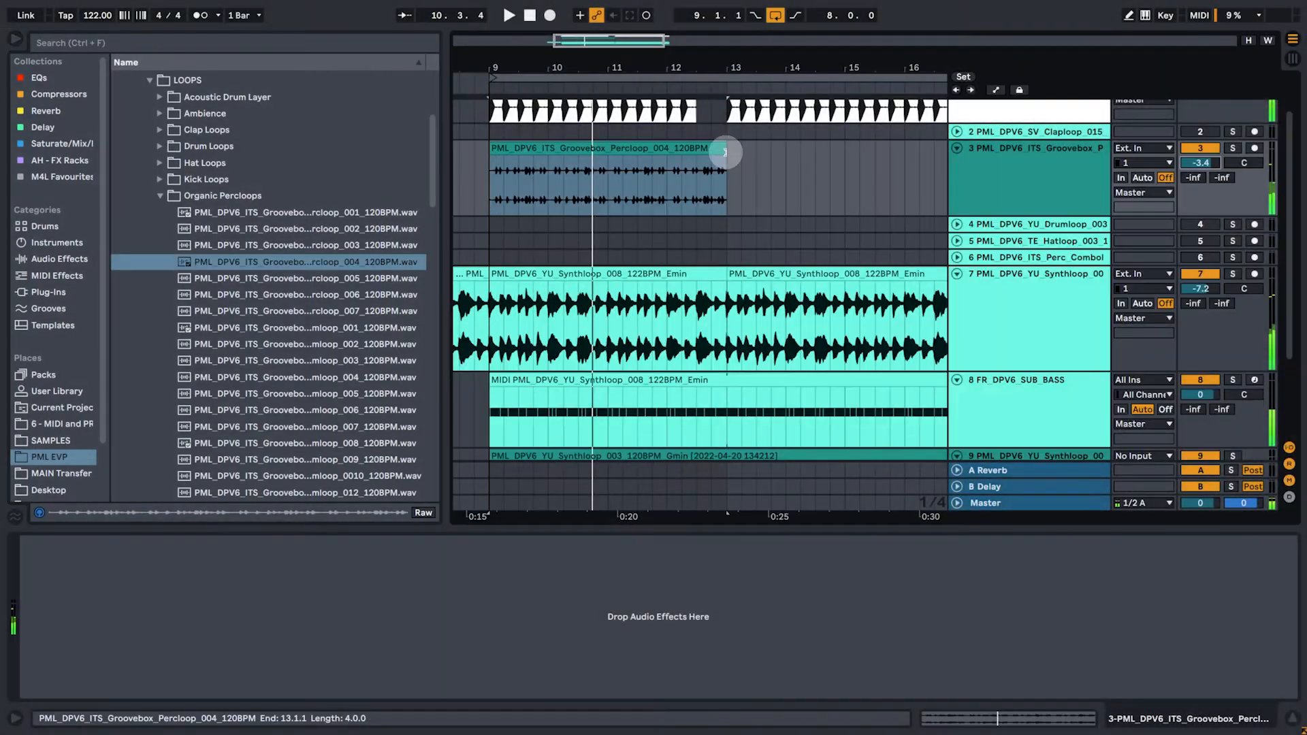
- Extend the Groovebox Percloop 004 clip on track 3 to end at bar 17
click(723, 77)
scroll(715, 109, right, 1)
drag(699, 149, 935, 148)
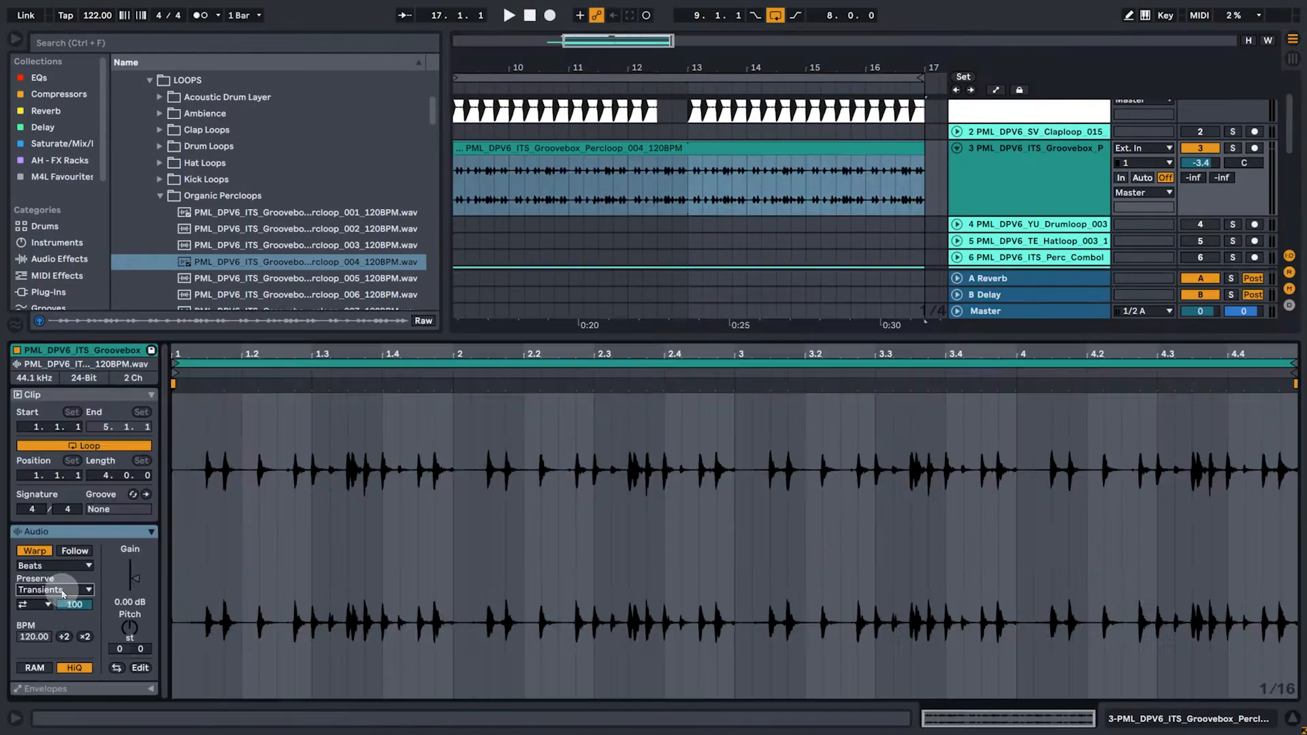
- Turn off transient looping for the Percloop 004 clip and adjust its transient envelope while playing the track soloed
click(44, 605)
click(32, 618)
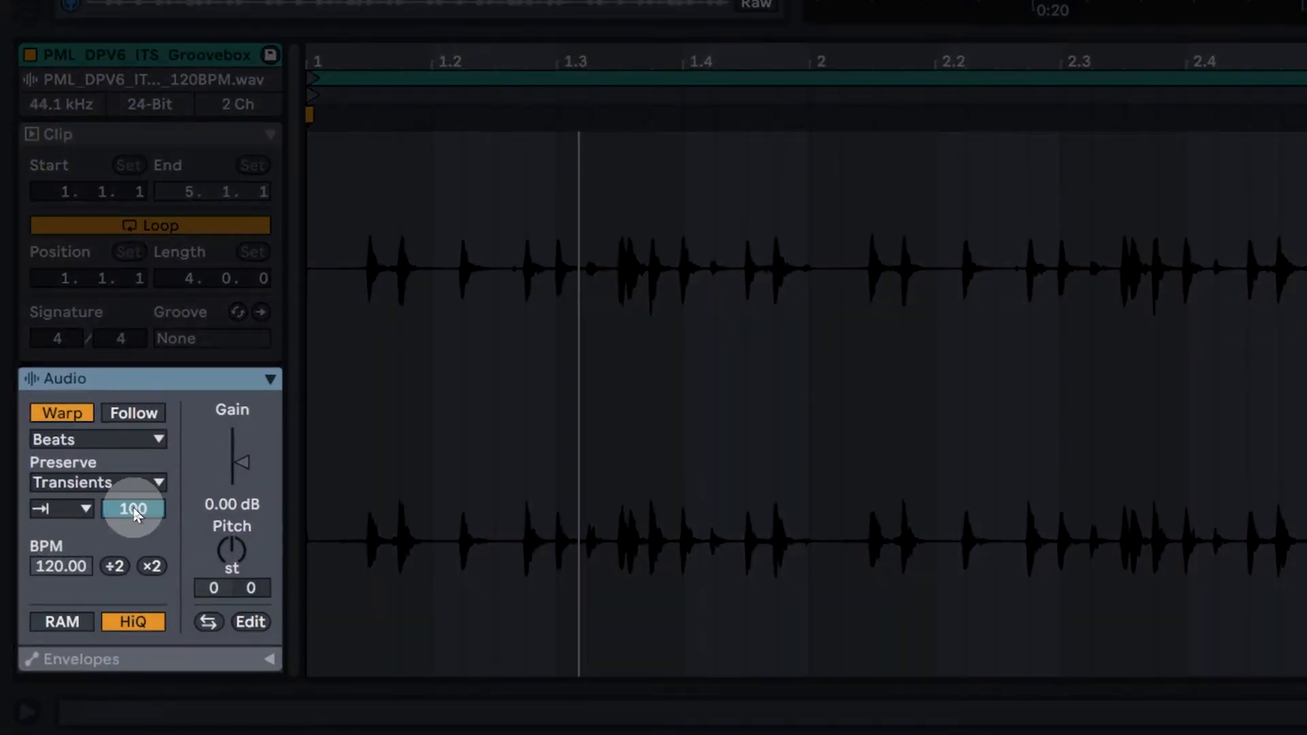
drag(134, 513, 132, 446)
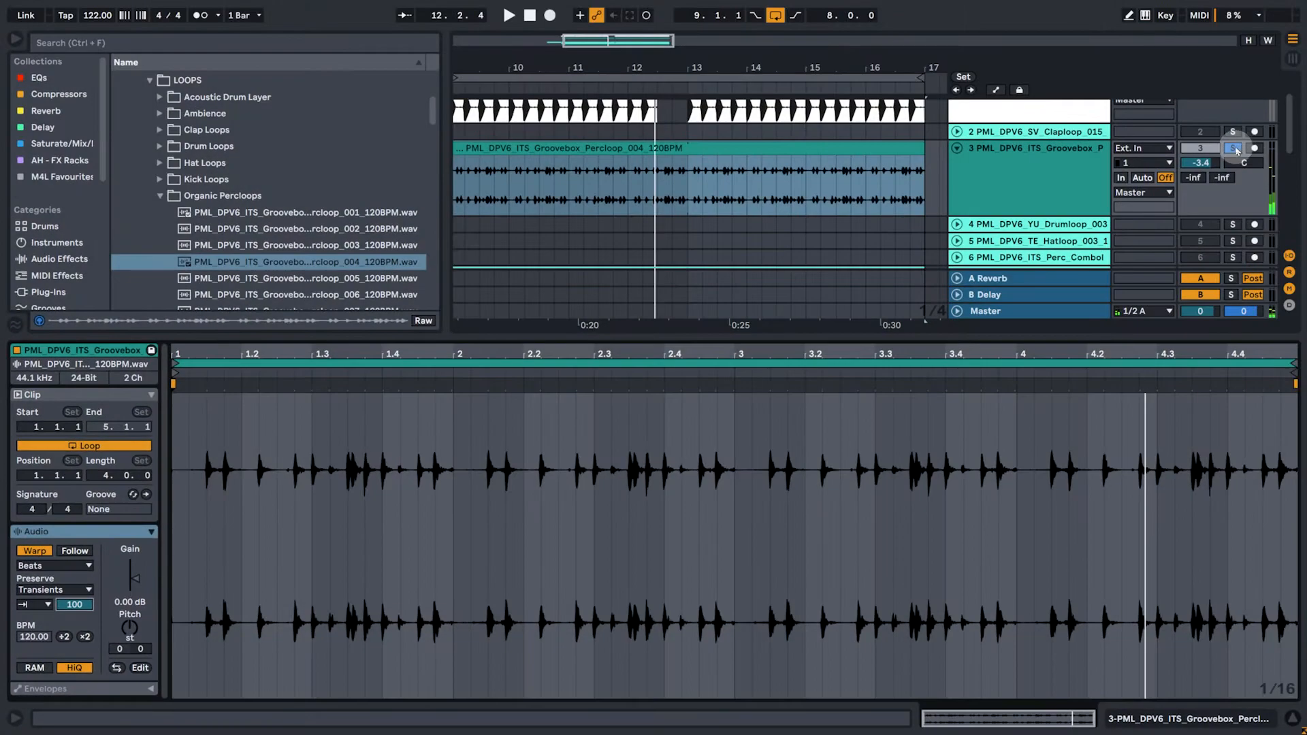
click(1236, 151)
key(space)
drag(80, 604, 81, 608)
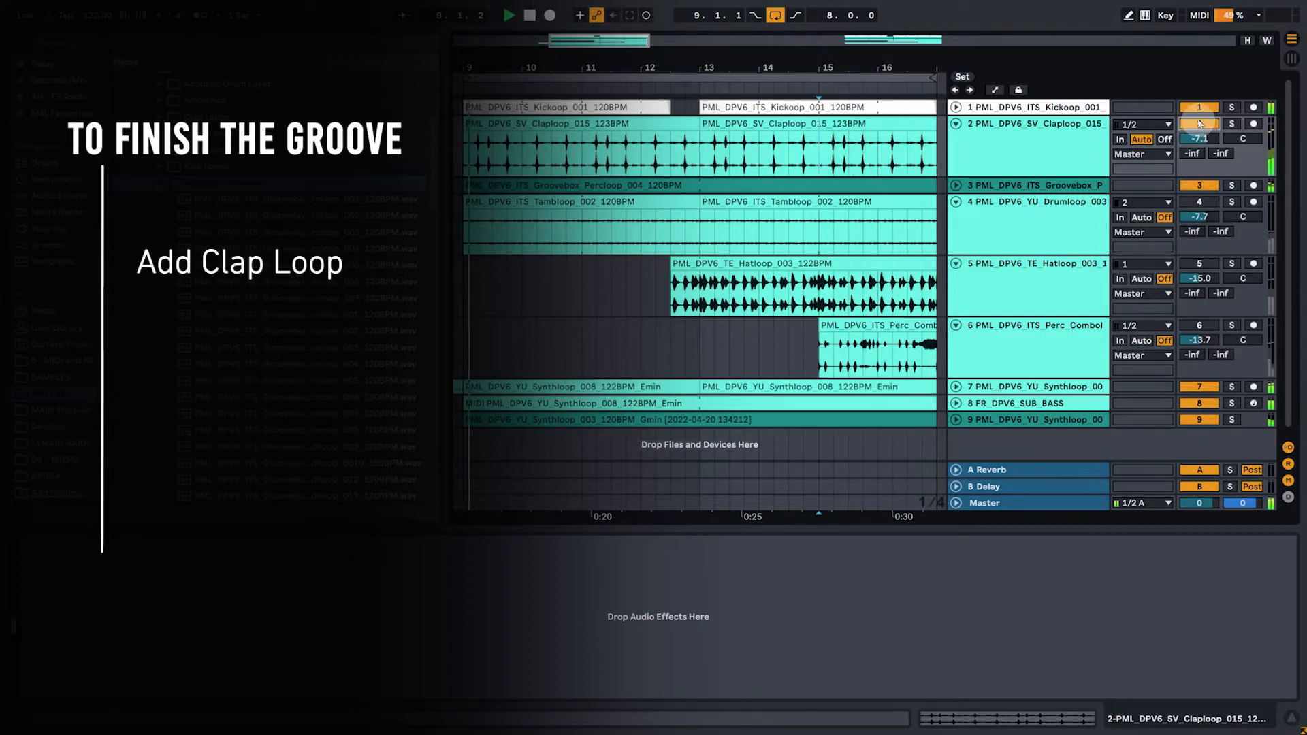
- Activate the tambourine, hat loop and percussion combo tracks, and expand the kick and Groovebox percussion tracks
click(1199, 202)
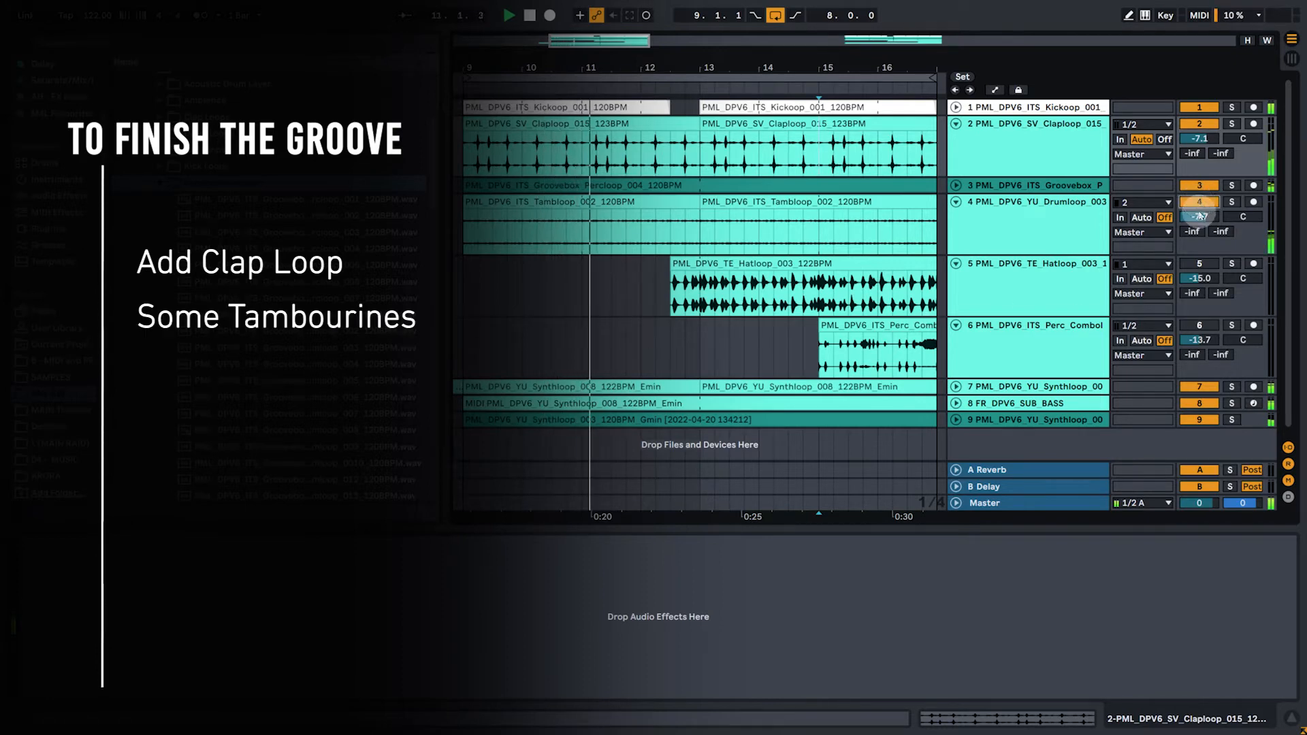
click(1200, 264)
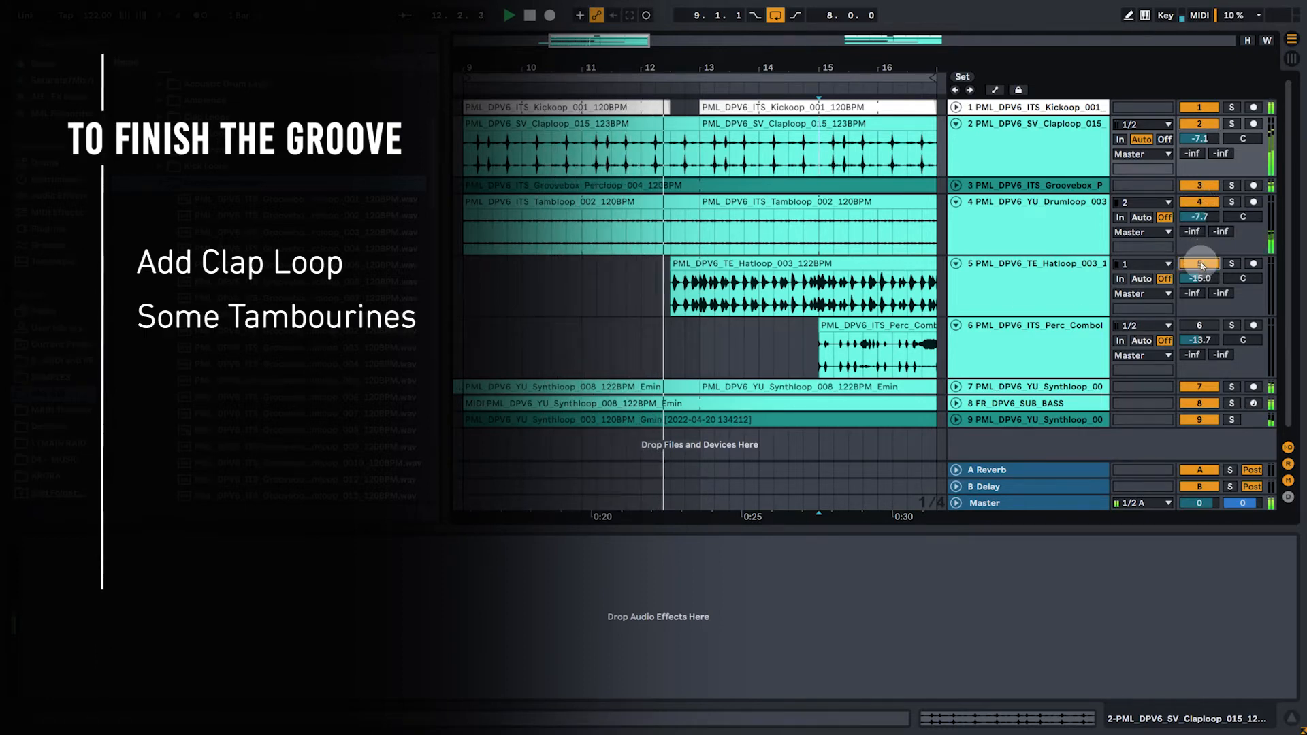
click(1199, 326)
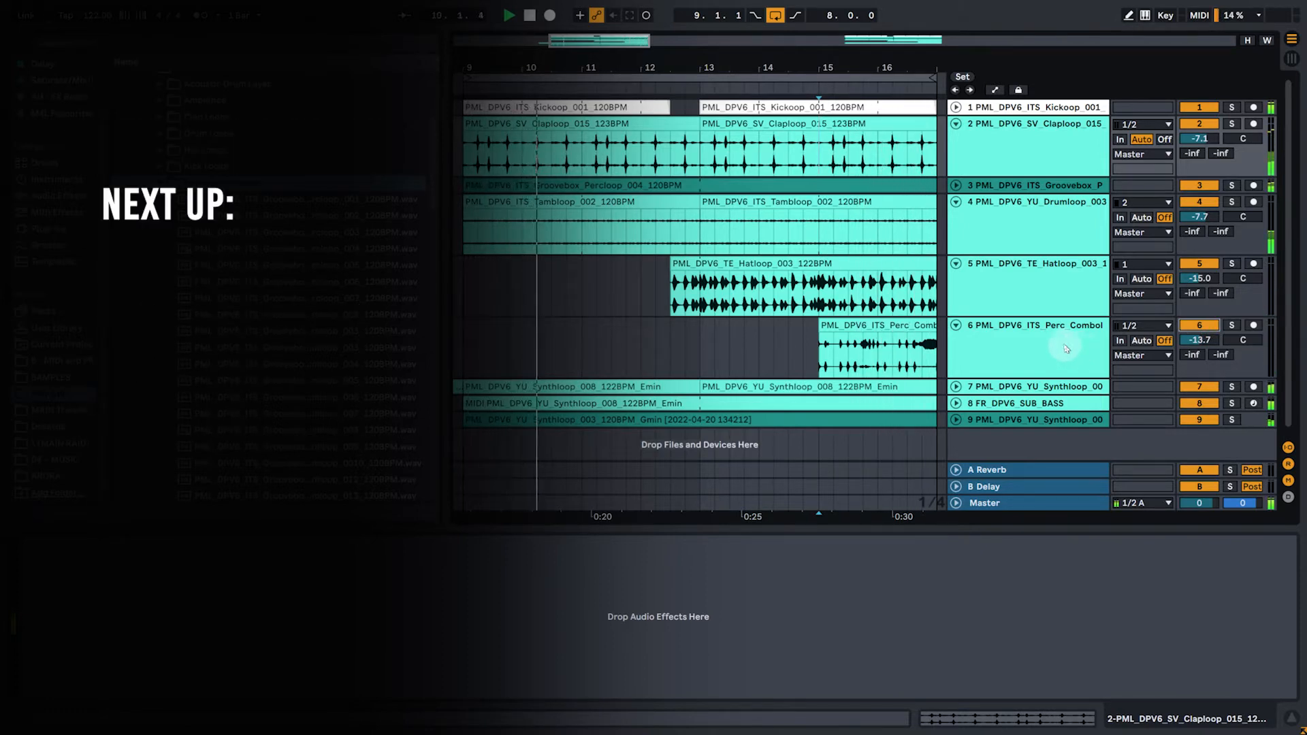
click(957, 107)
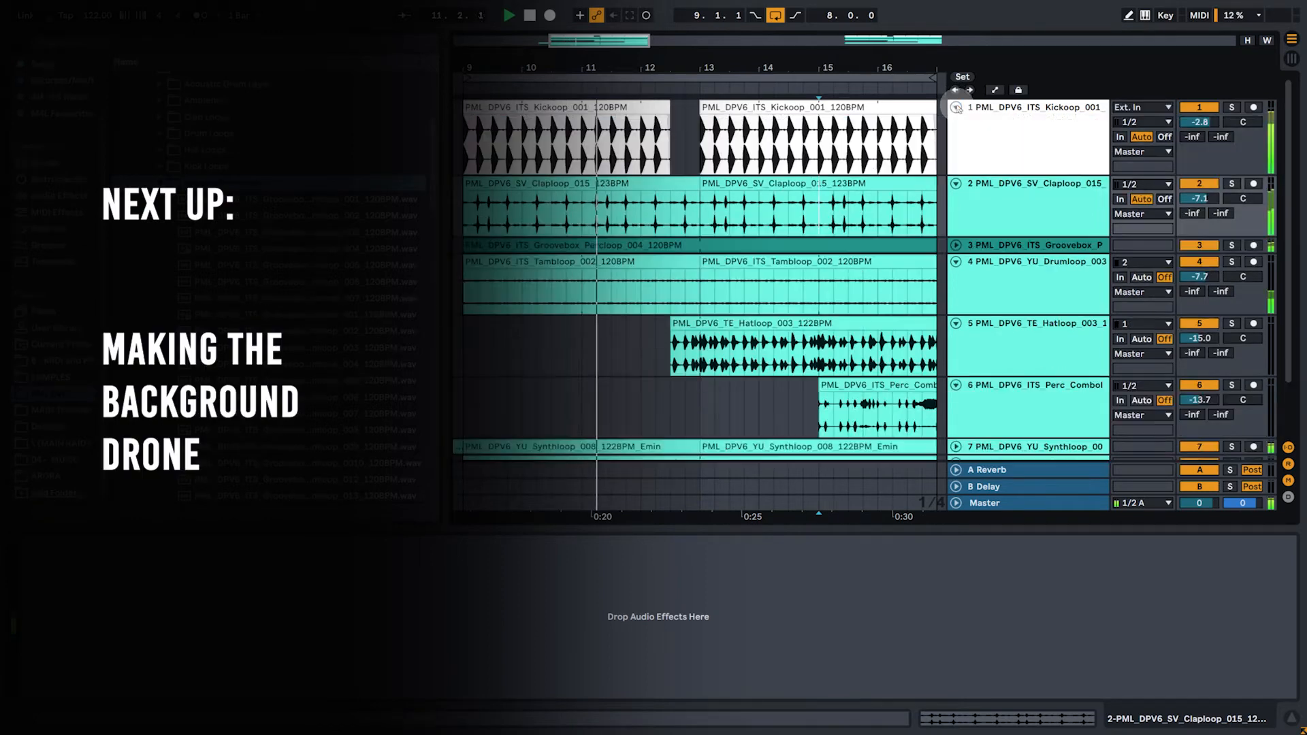
click(956, 245)
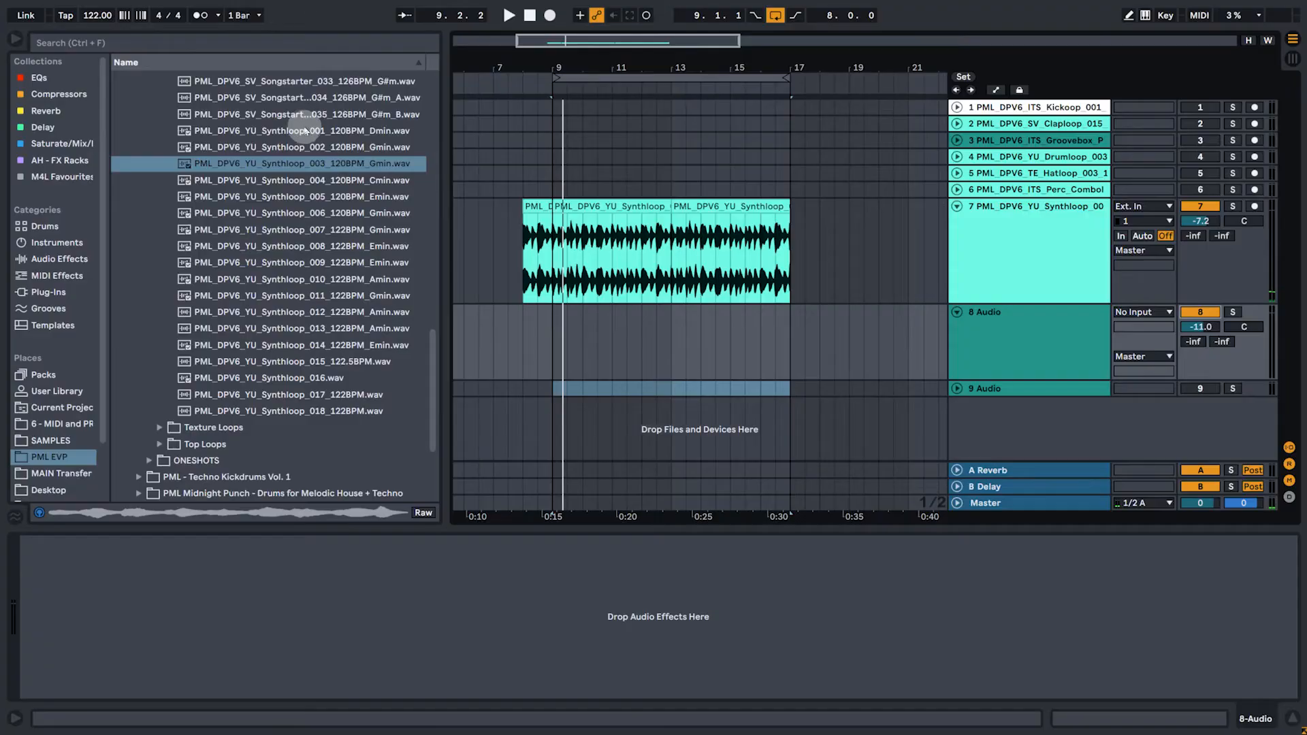
- Audition YU Synthloops 002 and 003, place Synthloop 003 (120BPM Gmin) on track 8 at bar 9, and open its clip view
click(302, 146)
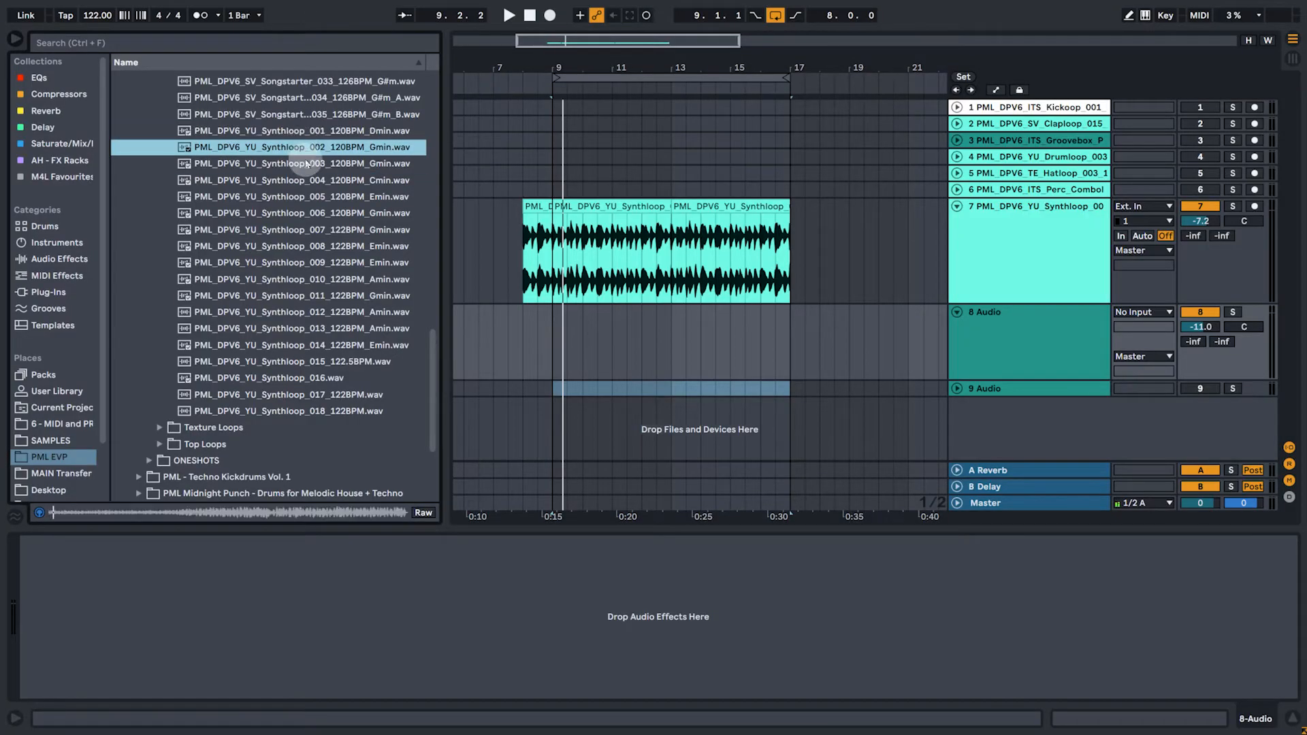
click(307, 166)
drag(284, 168, 555, 326)
double_click(589, 323)
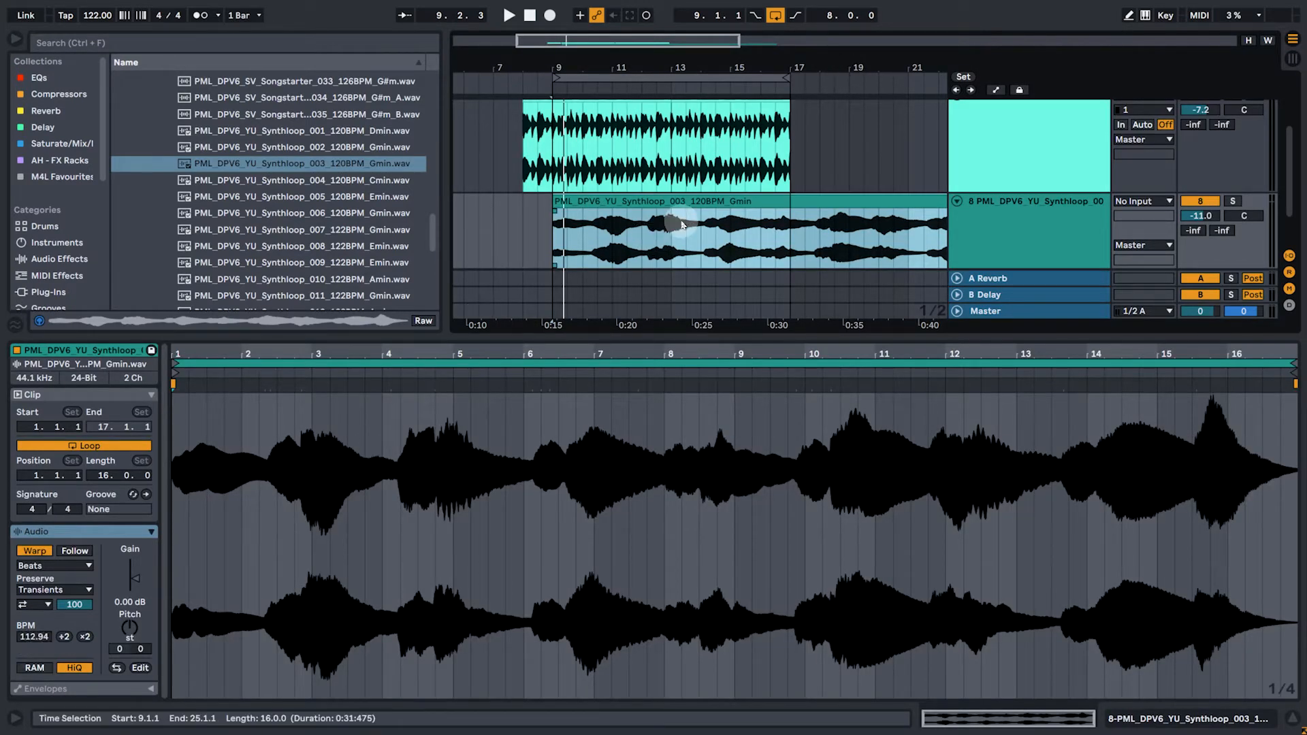
- Set the Synthloop 003 clip's tempo to 120 BPM and play it with the main loop
click(38, 638)
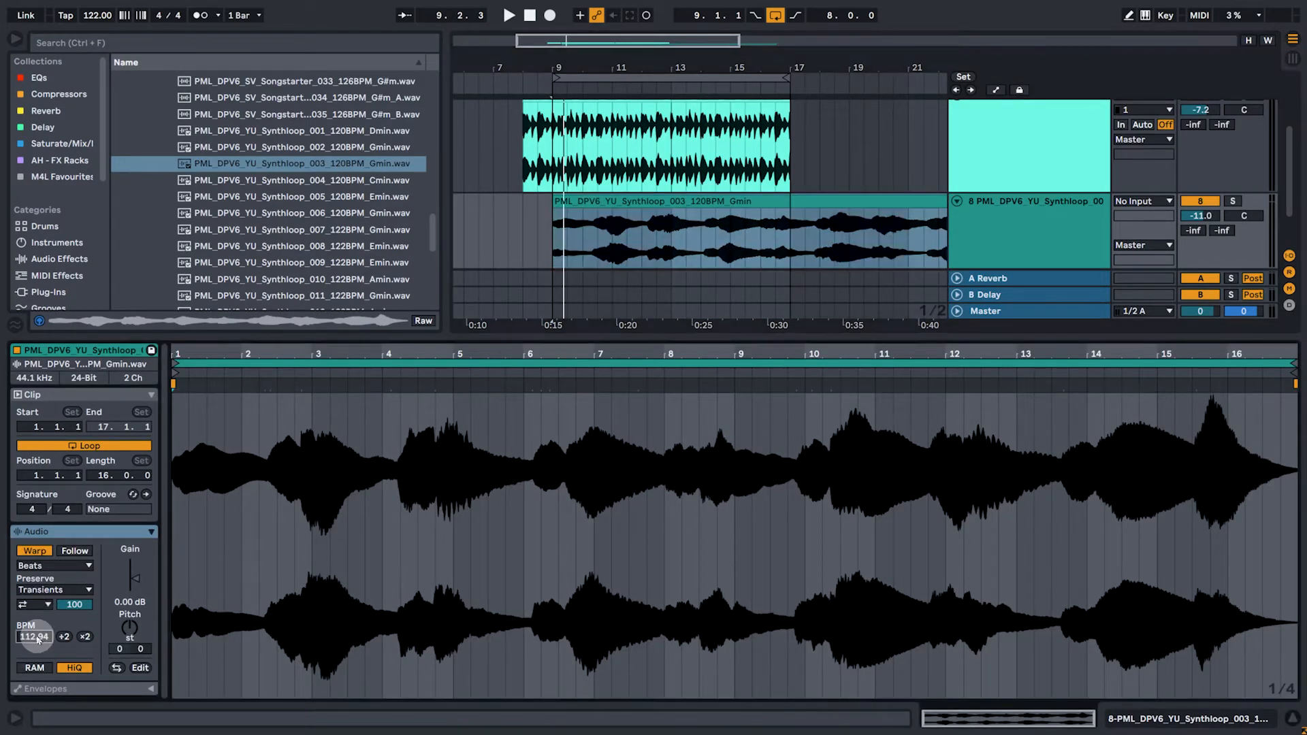
text(120)
key(Return)
key(space)
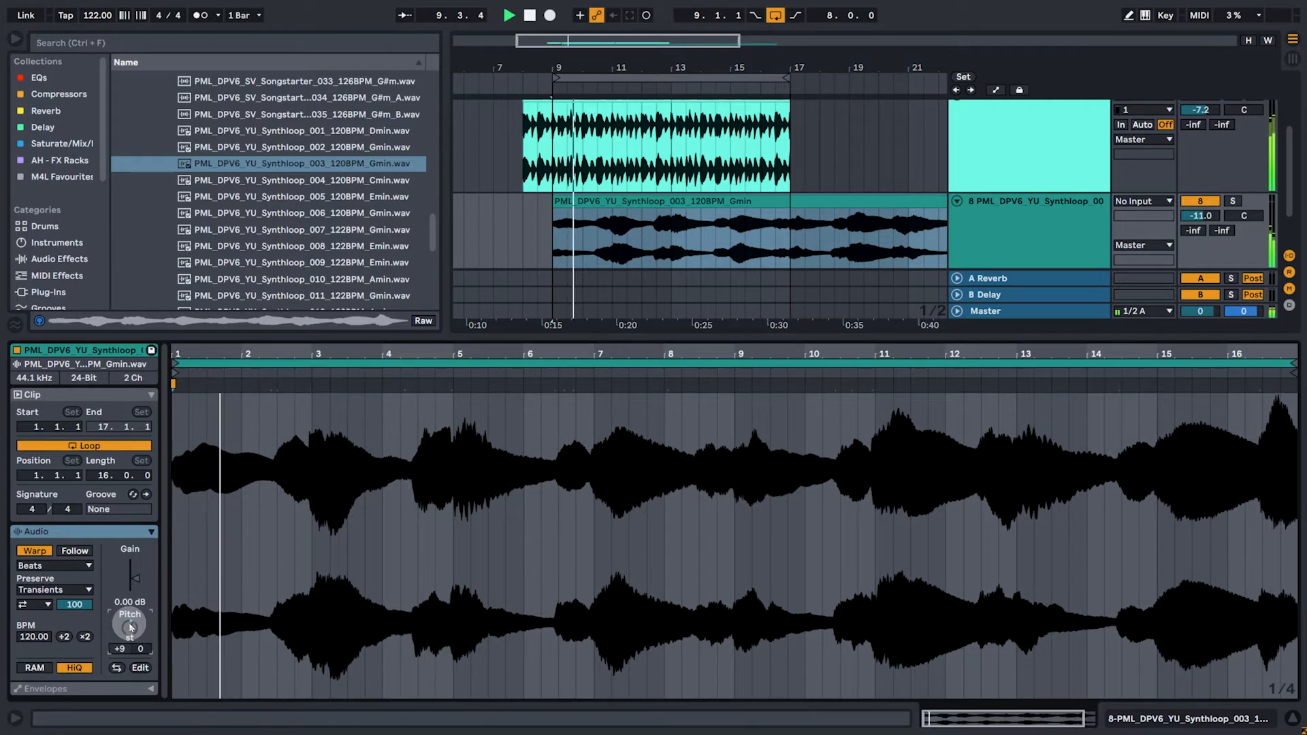
- Solo track 8, audition the Synthloop 003 clip from 10.2.1, and consolidate its section from bar 9 to 10.3.1
click(1232, 201)
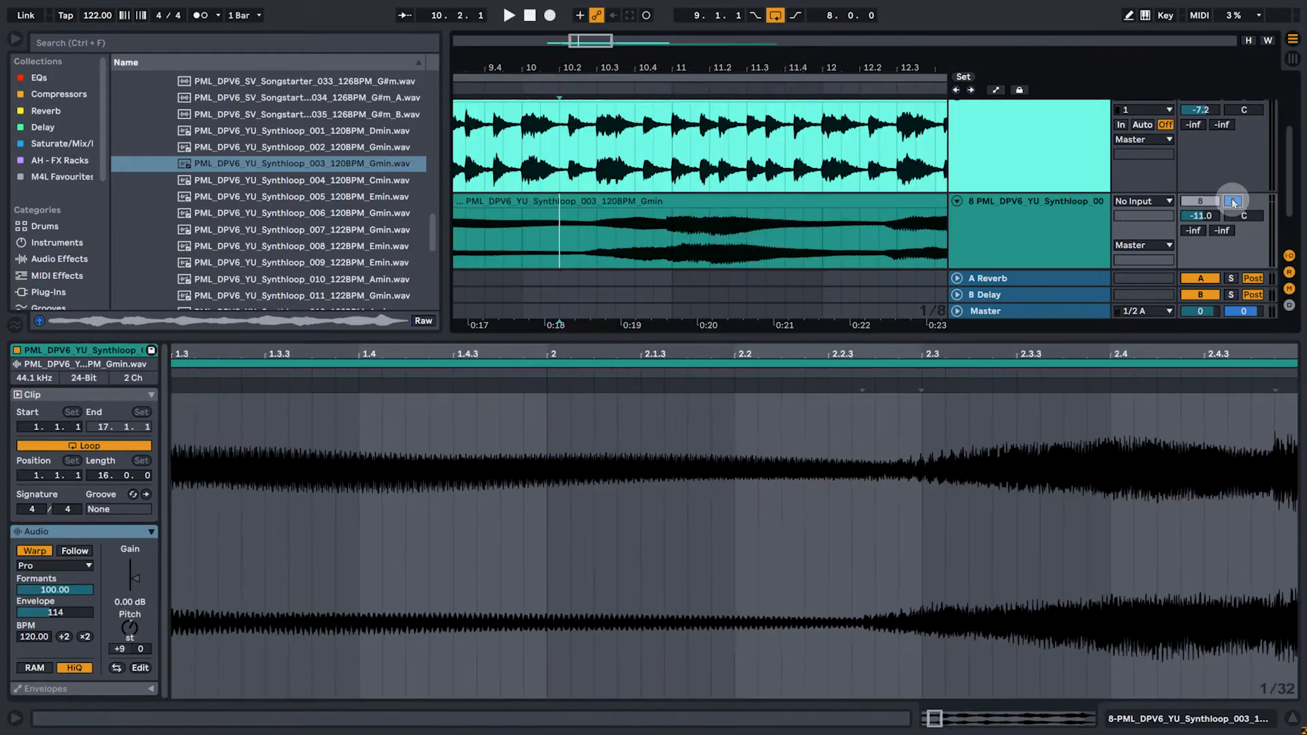
key(space)
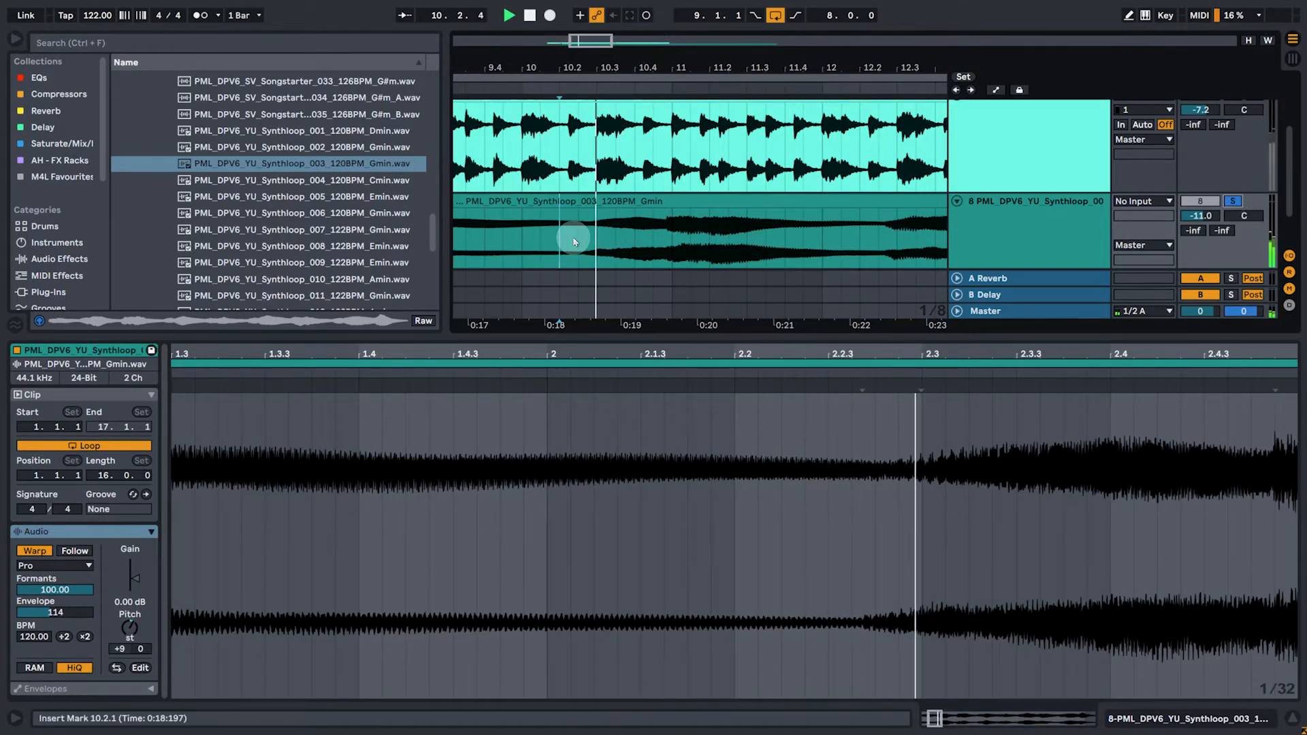
drag(596, 216, 503, 212)
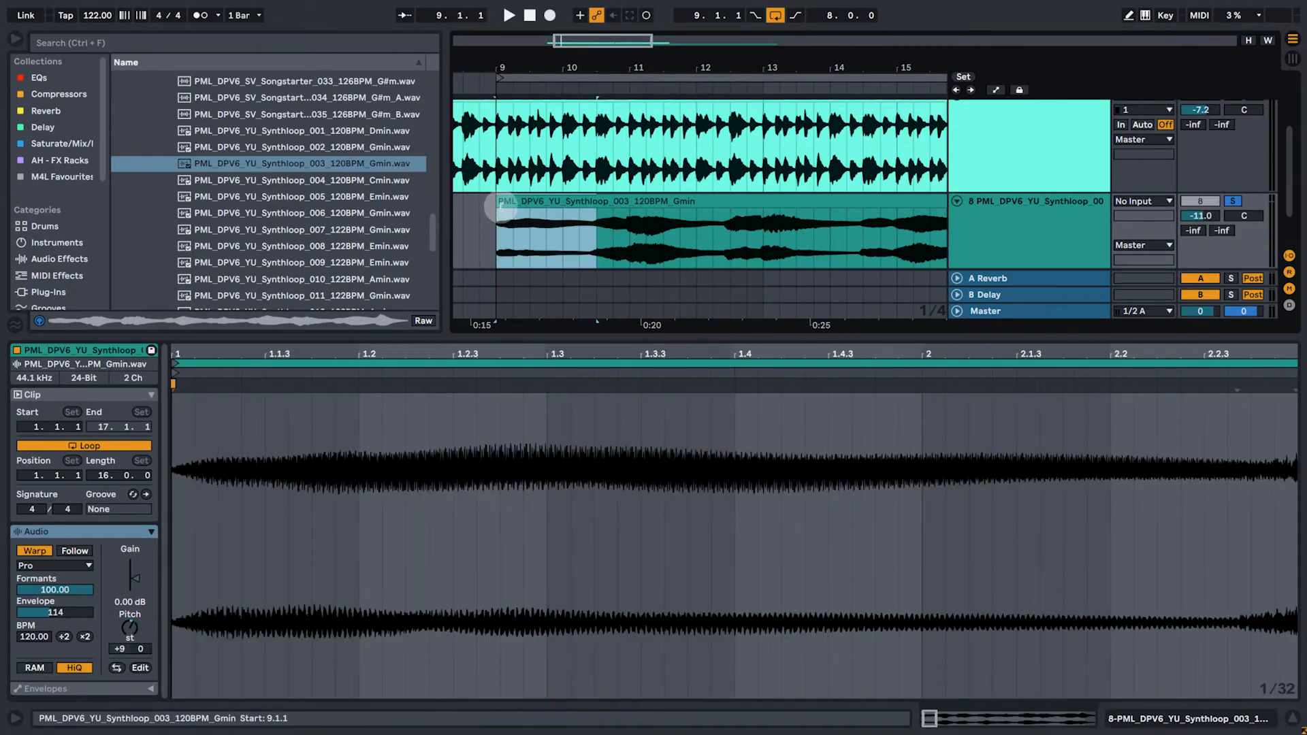
key(ctrl+j)
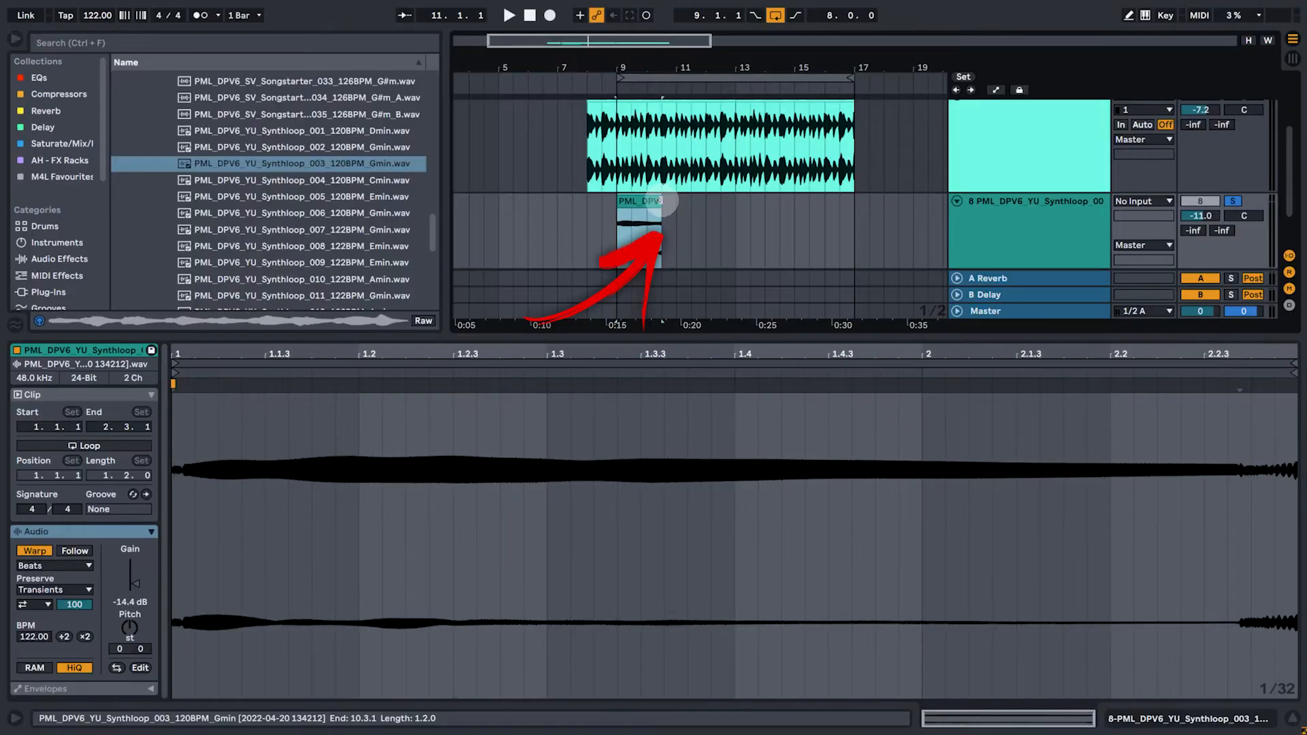
- Time-stretch the consolidated clip to 8 bars, ending at bar 17, and play track 8 soloed
drag(646, 317, 1226, 338)
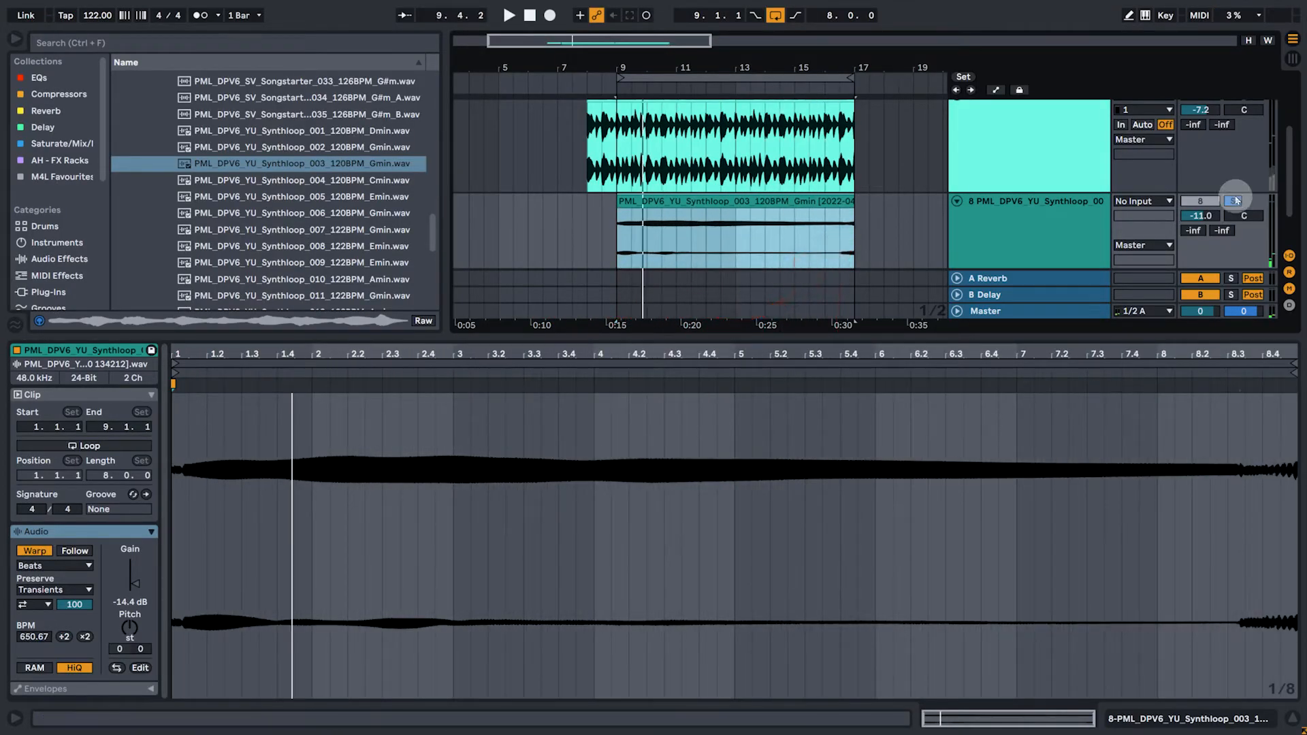
click(1232, 202)
key(space)
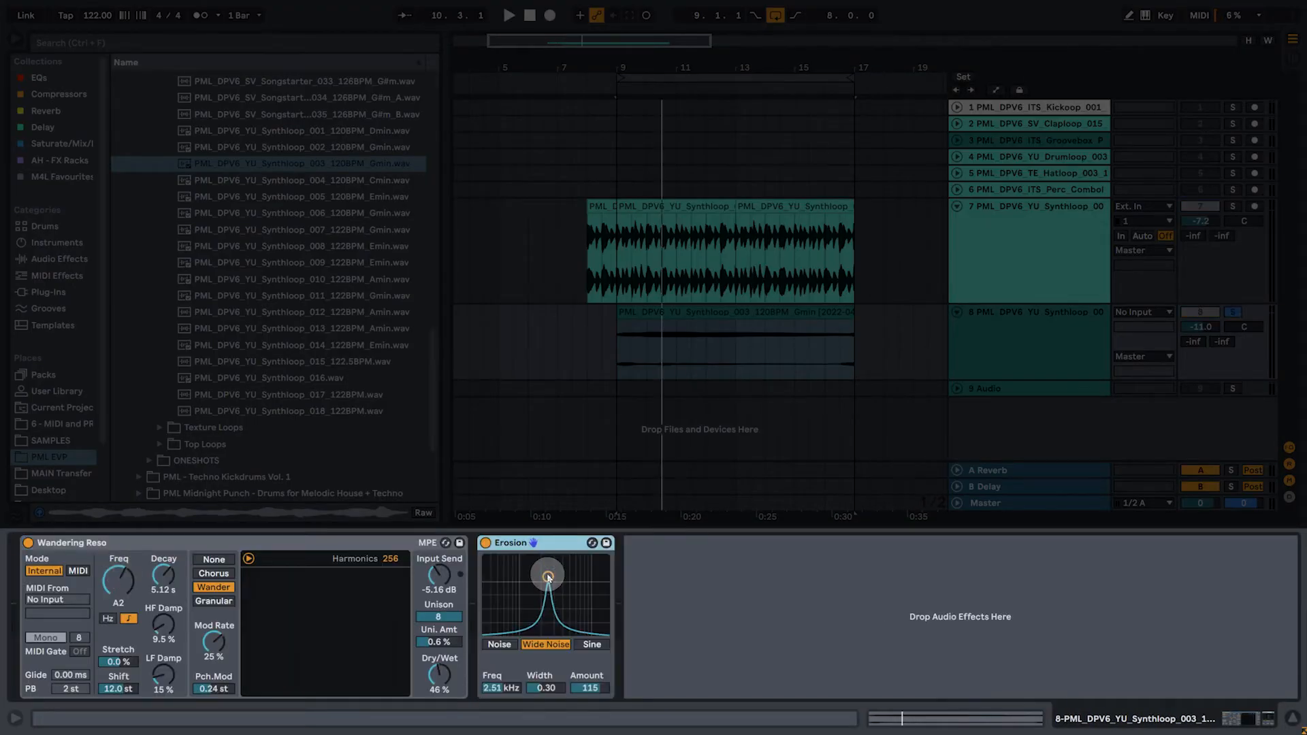
- Adjust Erosion's frequency on the drone track, set its Amount to 188, and show the Frequency automation lane
mouse_move(548, 577)
mouse_down()
mouse_move(499, 572)
mouse_move(560, 575)
mouse_up()
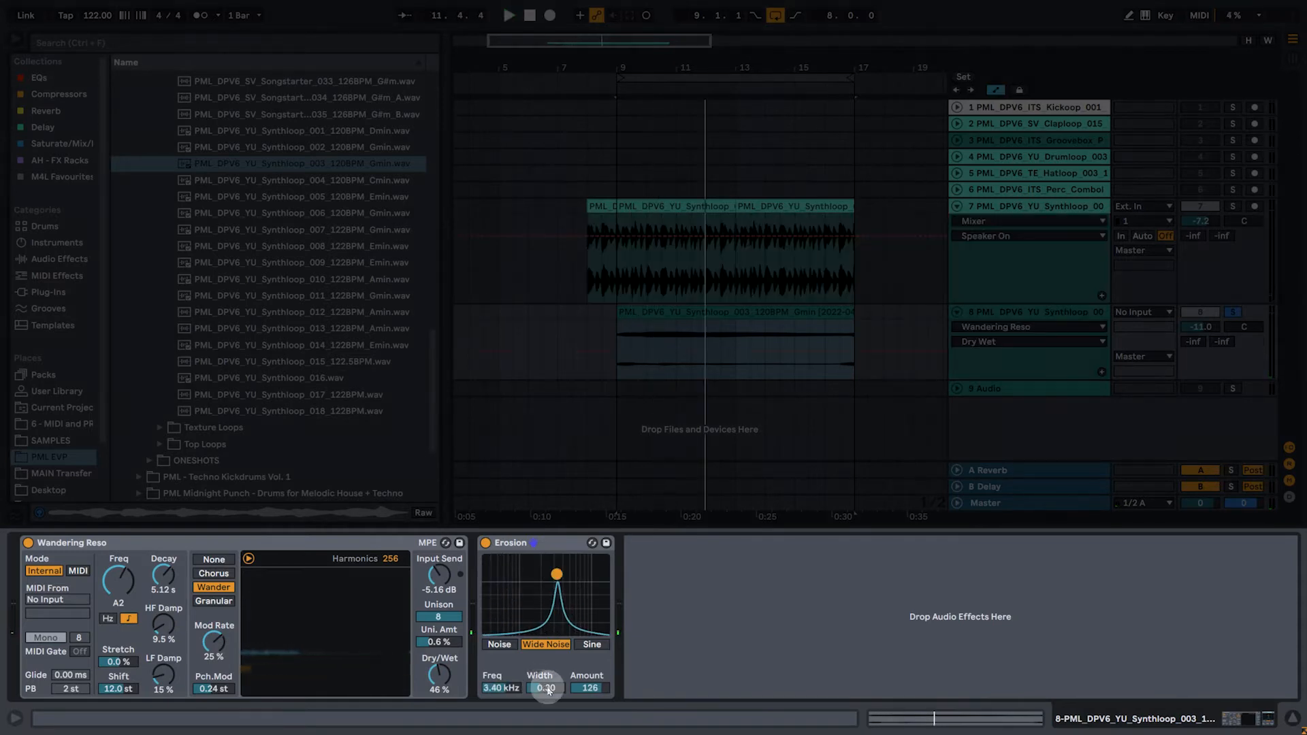
click(581, 689)
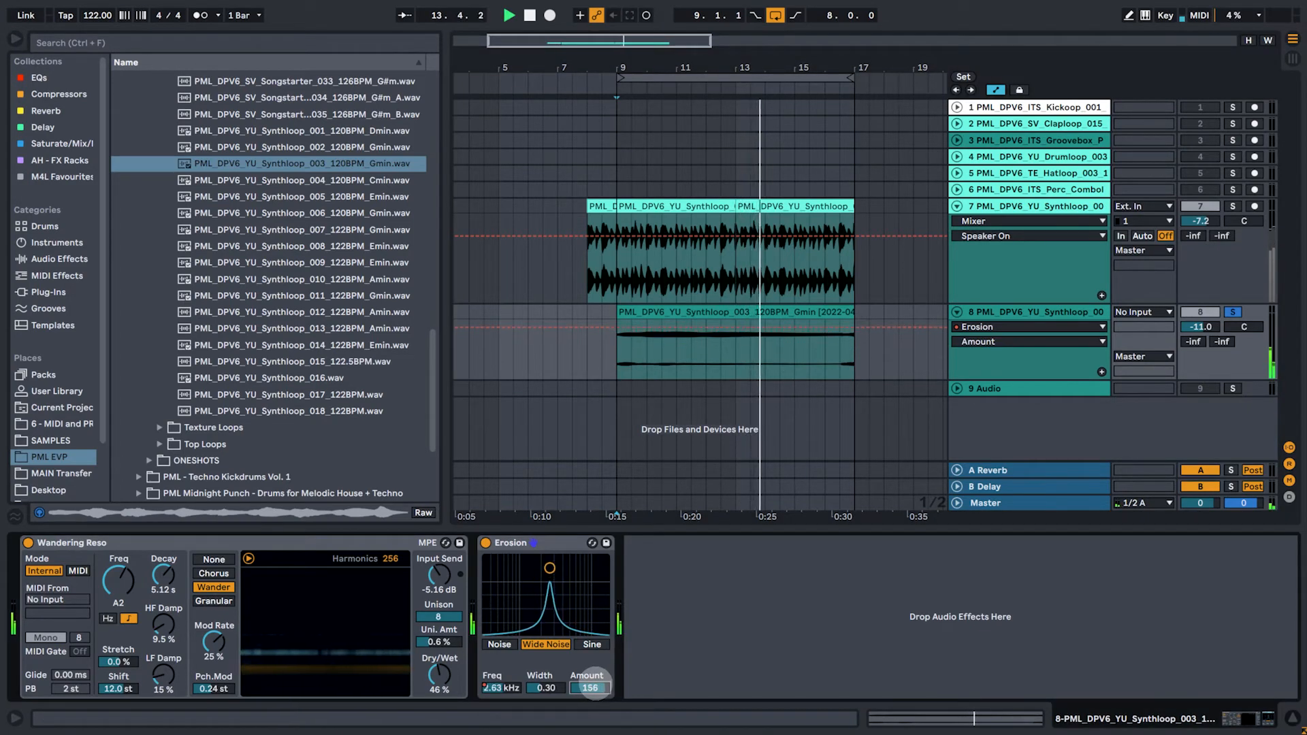
drag(595, 691, 595, 688)
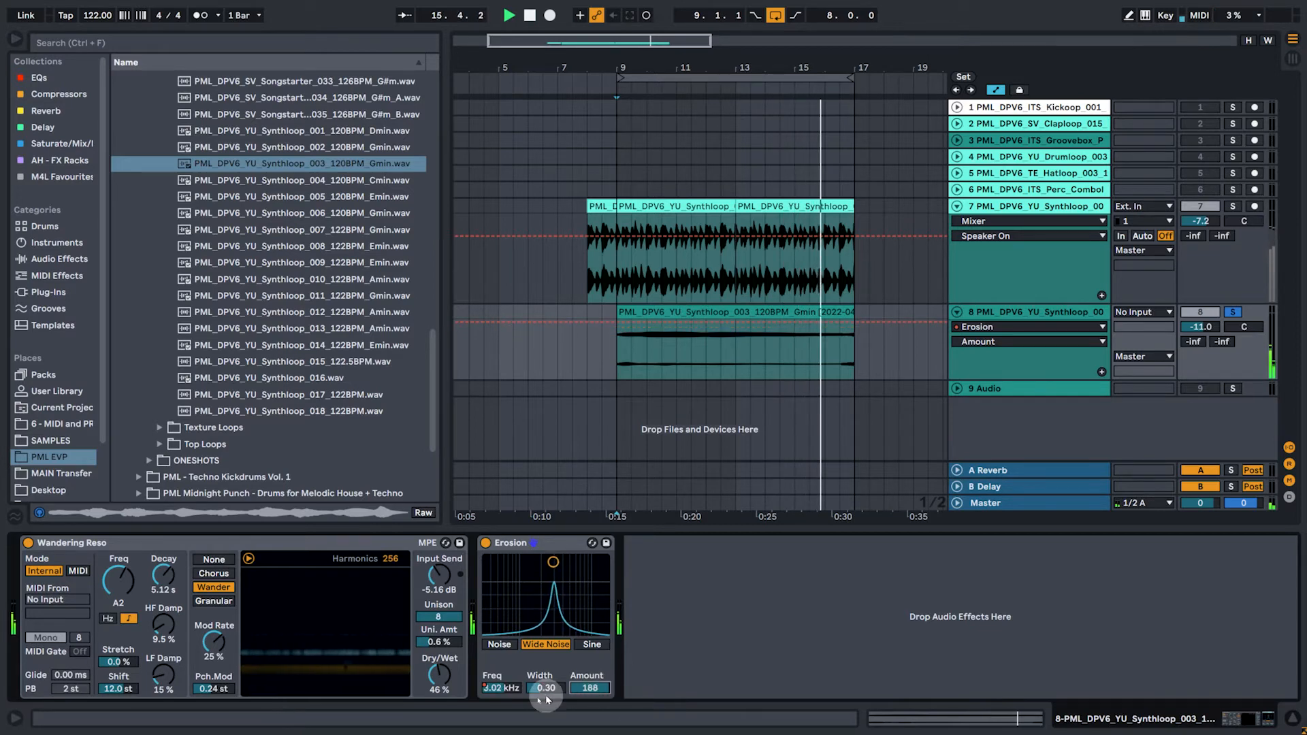
click(501, 687)
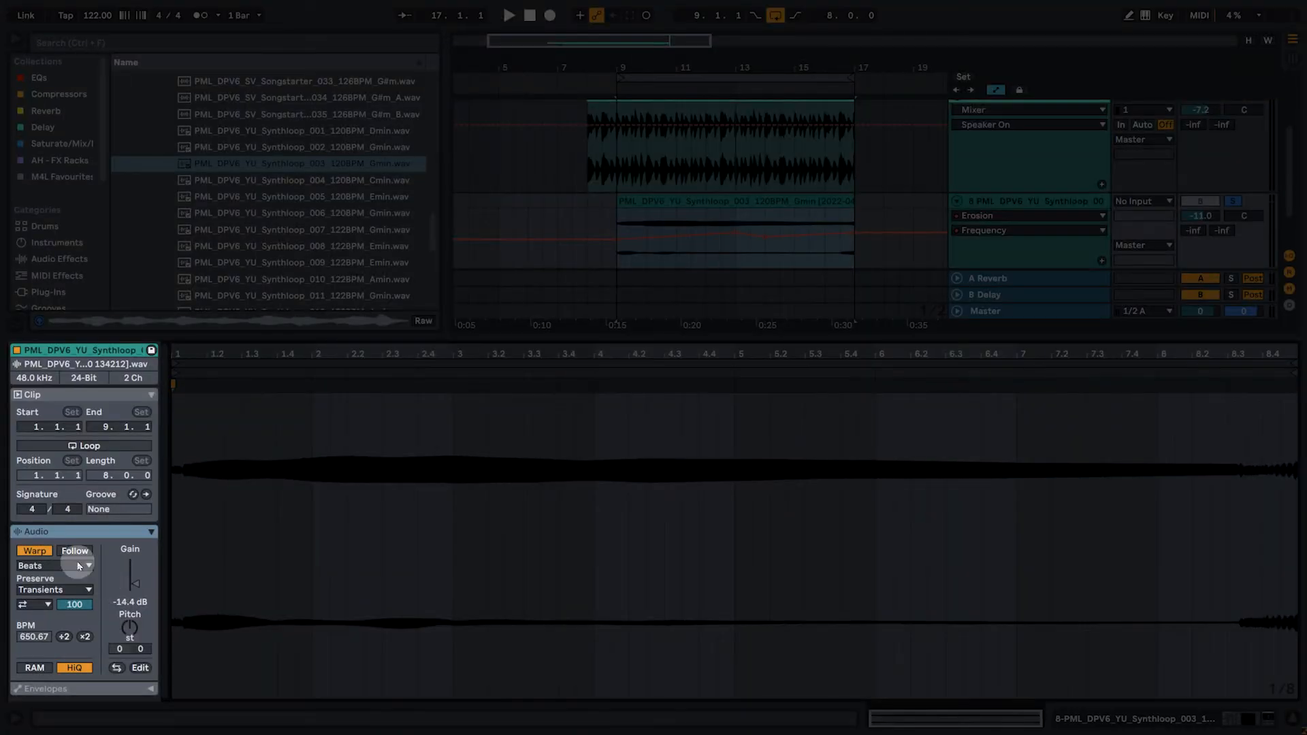
- Open the warp mode options for the stretched drone clip
click(77, 565)
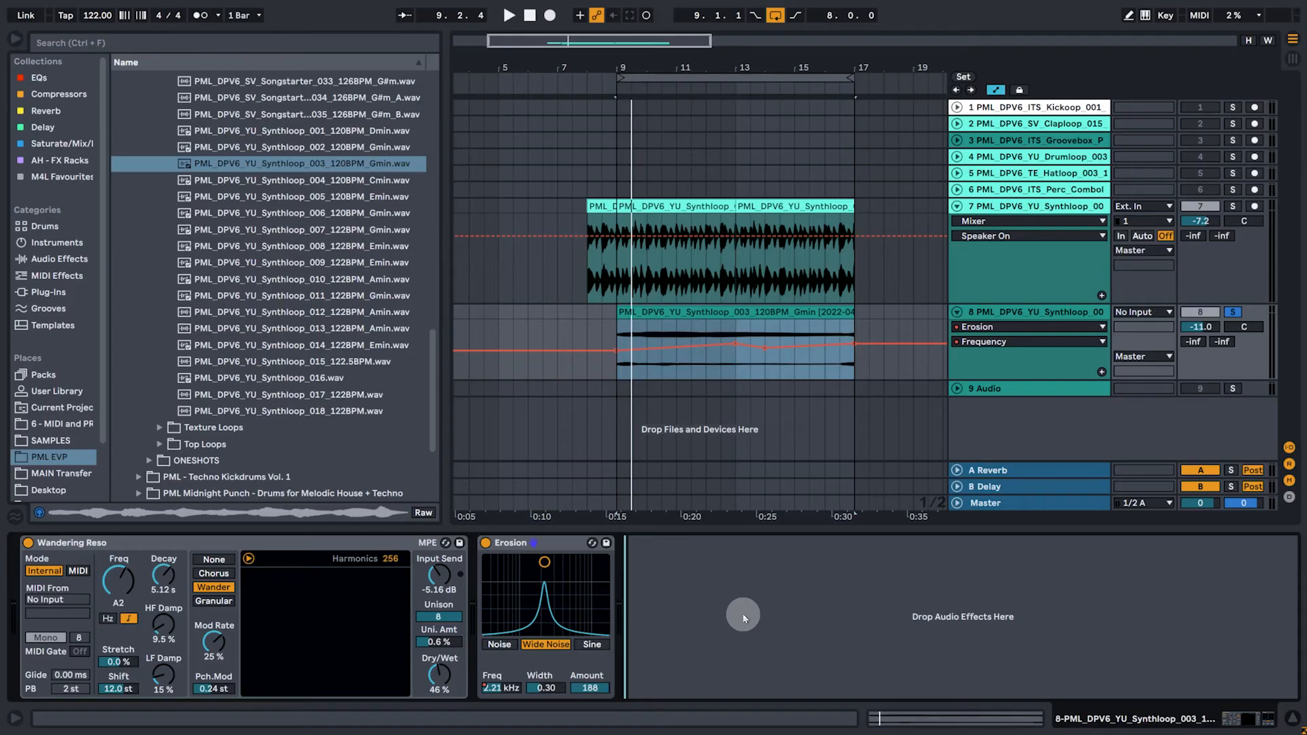
- Convert the drums of track 7's Synthloop 008 clip to a new MIDI track and delete the Drum Rack it contains
drag(742, 612, 741, 613)
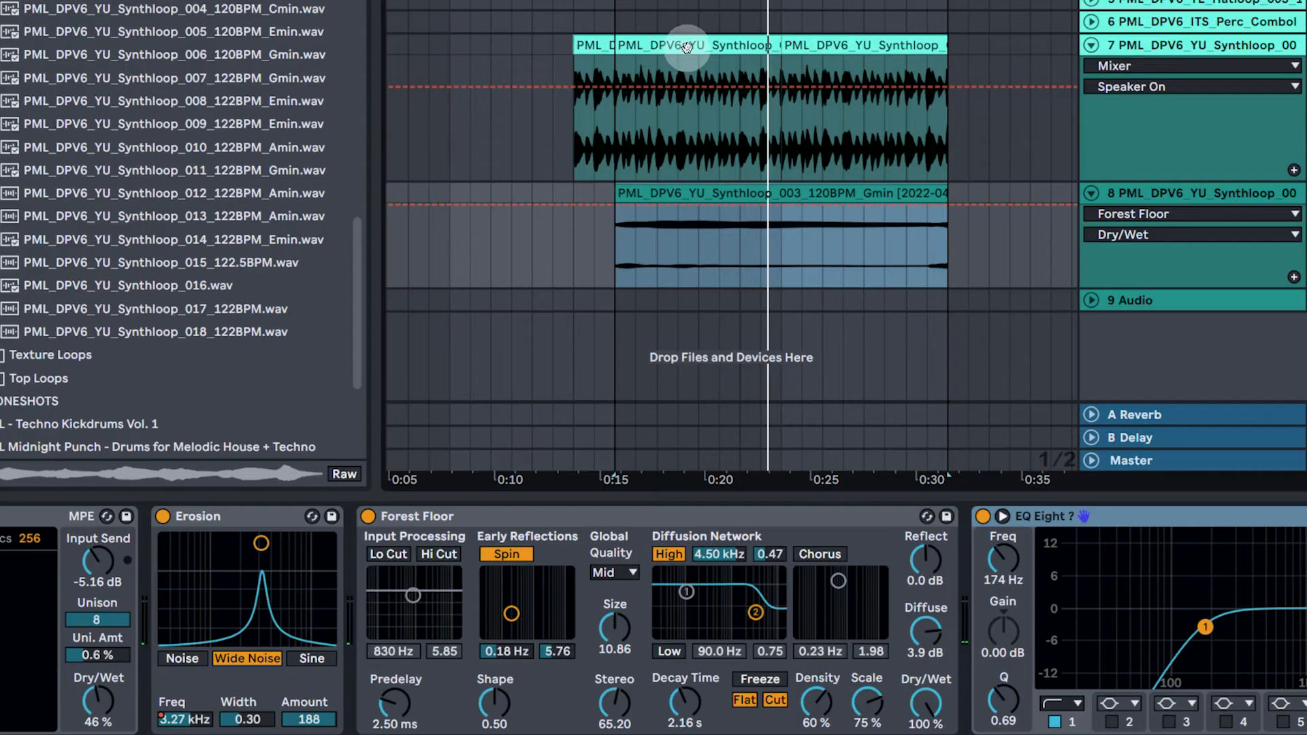
right_click(686, 47)
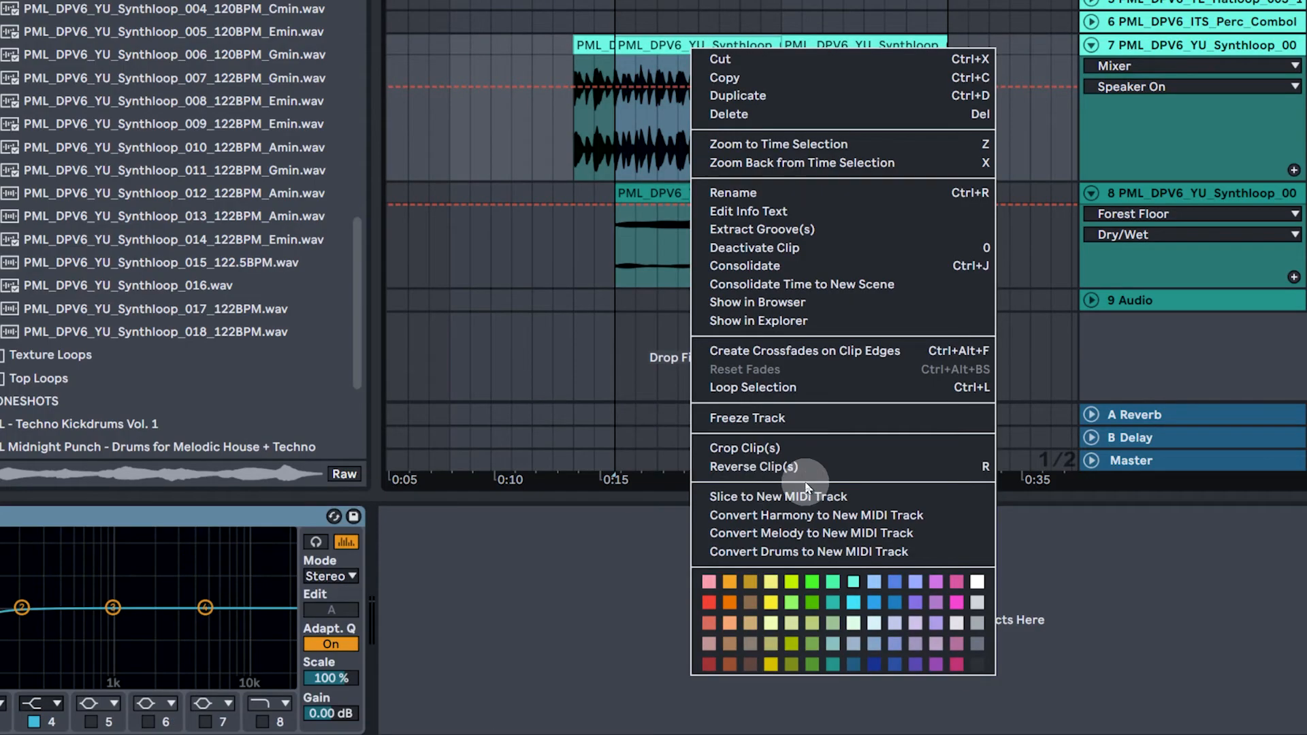
click(810, 553)
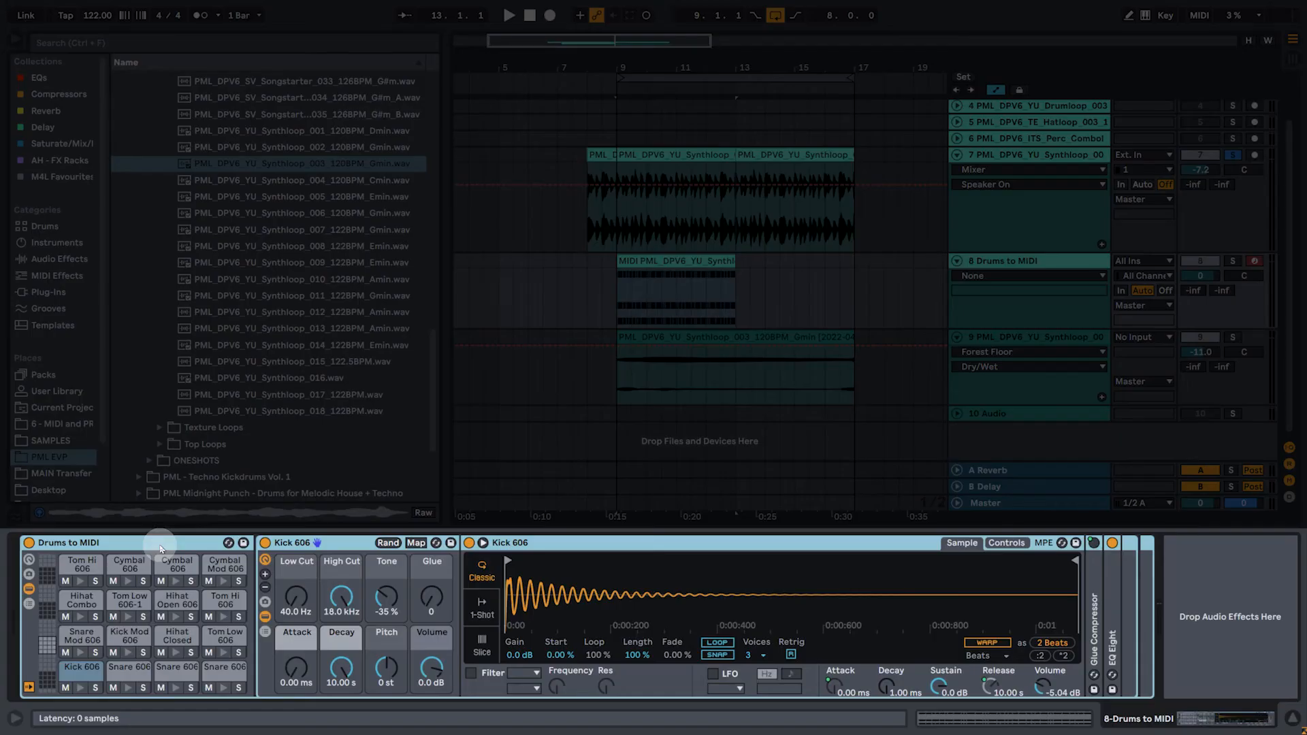
key(Delete)
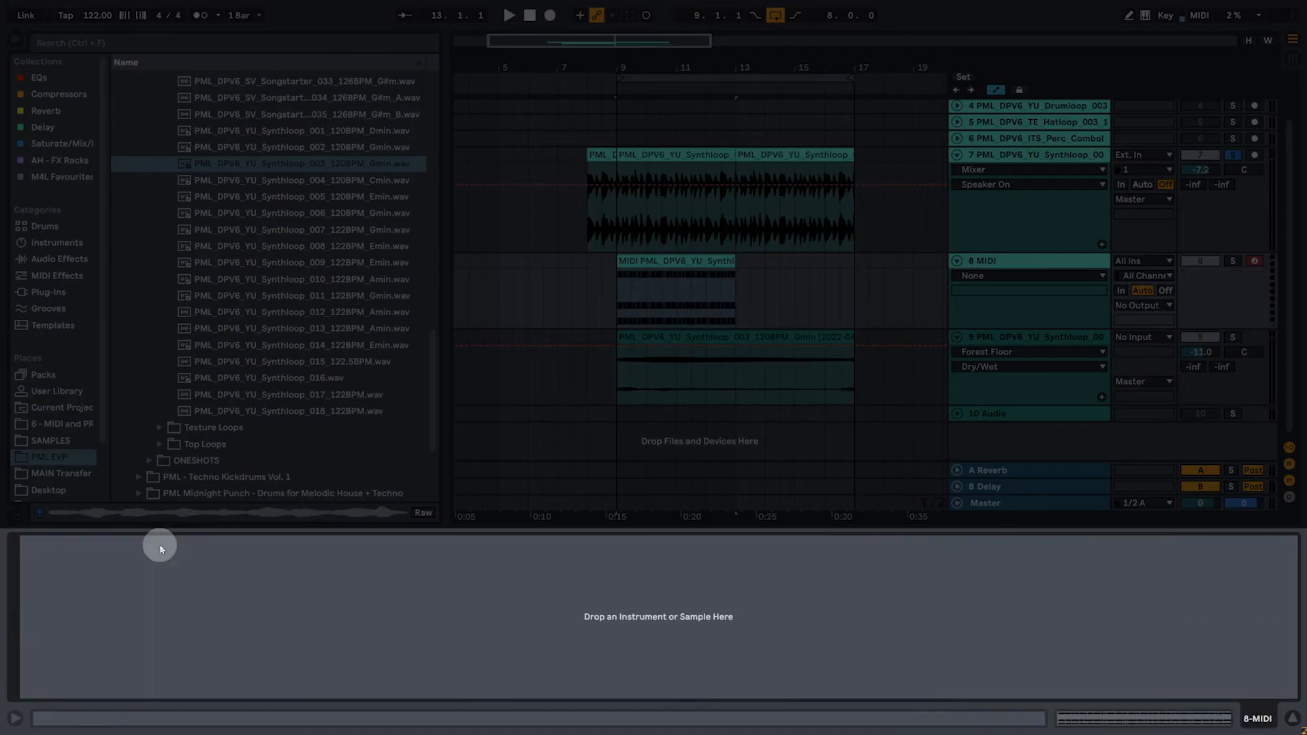
- Open the converted MIDI clip, try moving its C1 notes down to A#0 for the sub bass, and toggle playback
double_click(679, 266)
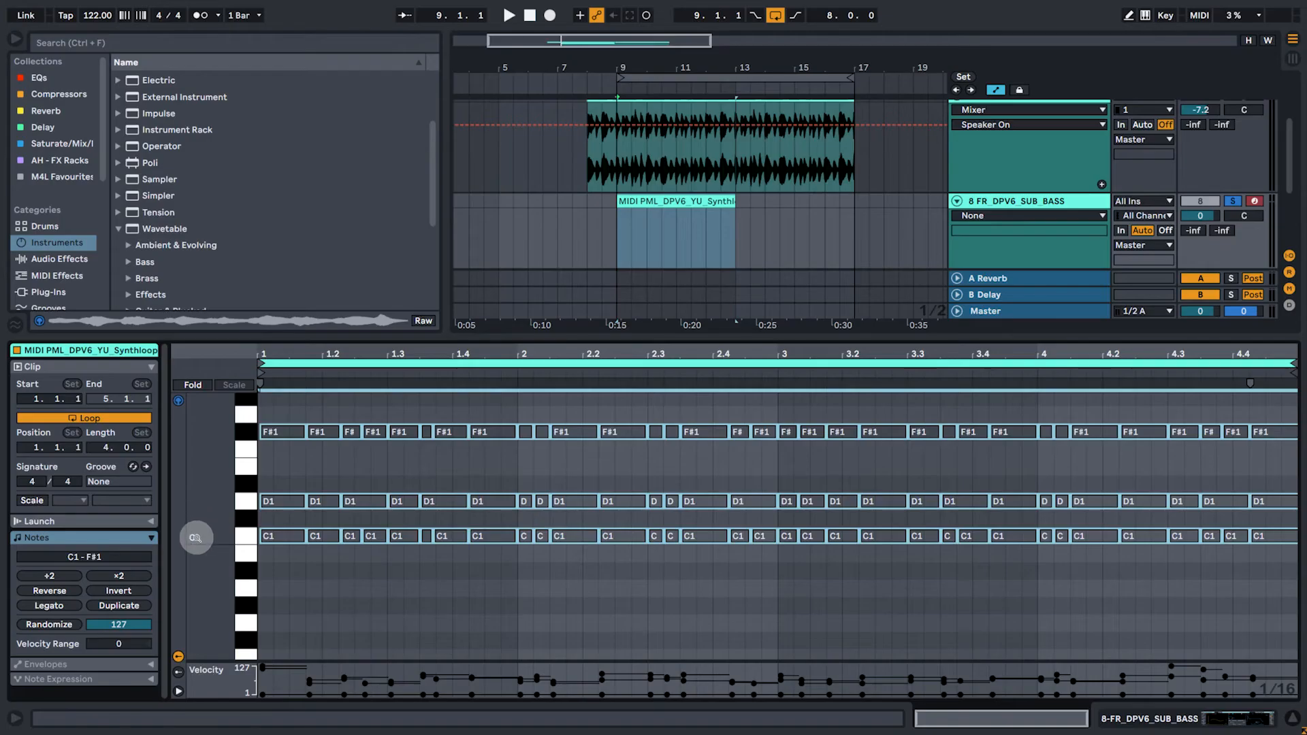
click(246, 538)
key(Down)
key(Down)
key(Down)
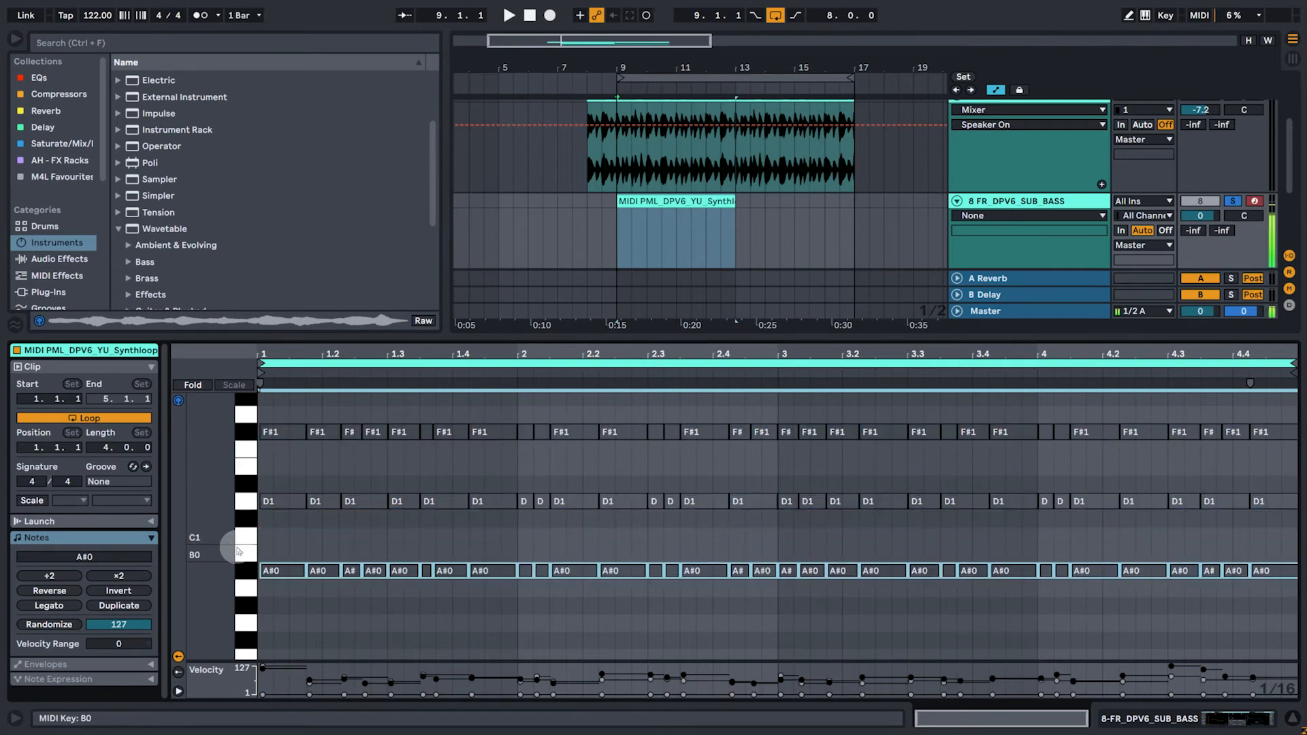
key(space)
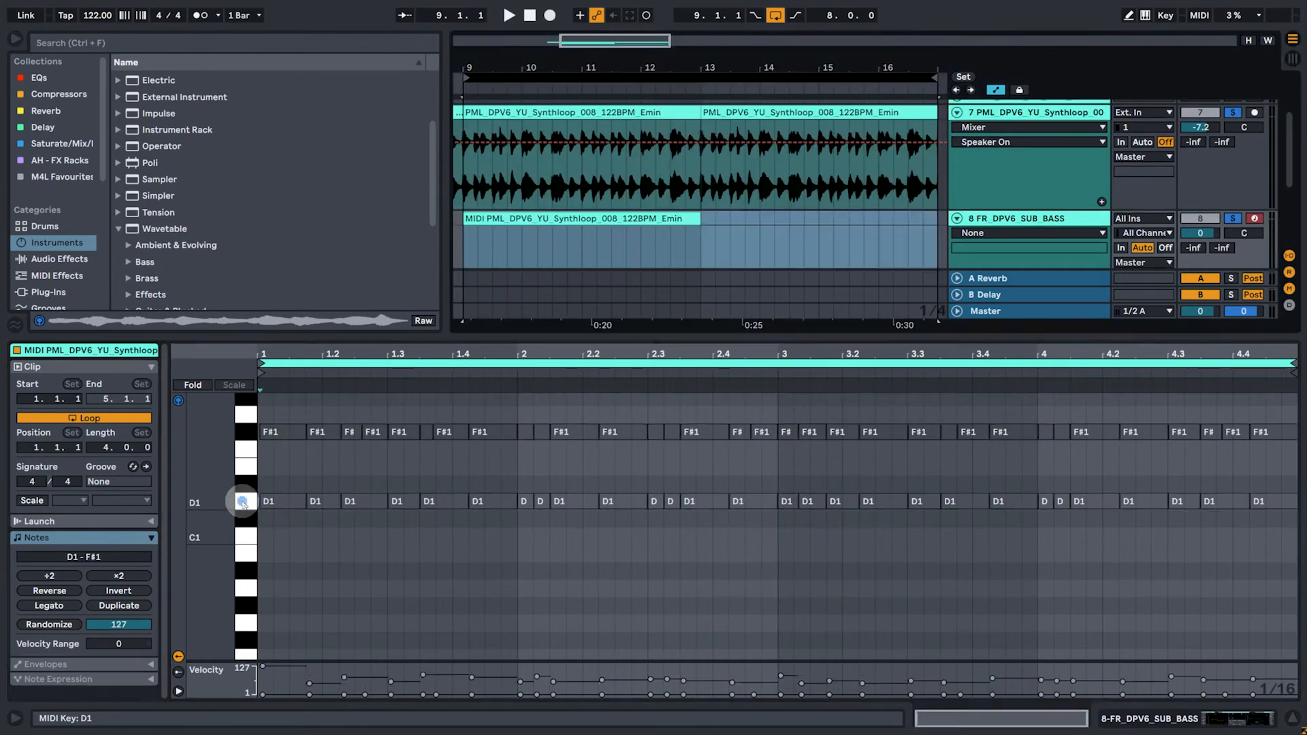
- Select all D1 notes in the sub bass clip and transpose them down five semitones to A0
click(256, 505)
key(Down)
key(Down)
key(Down)
key(Down)
key(Down)
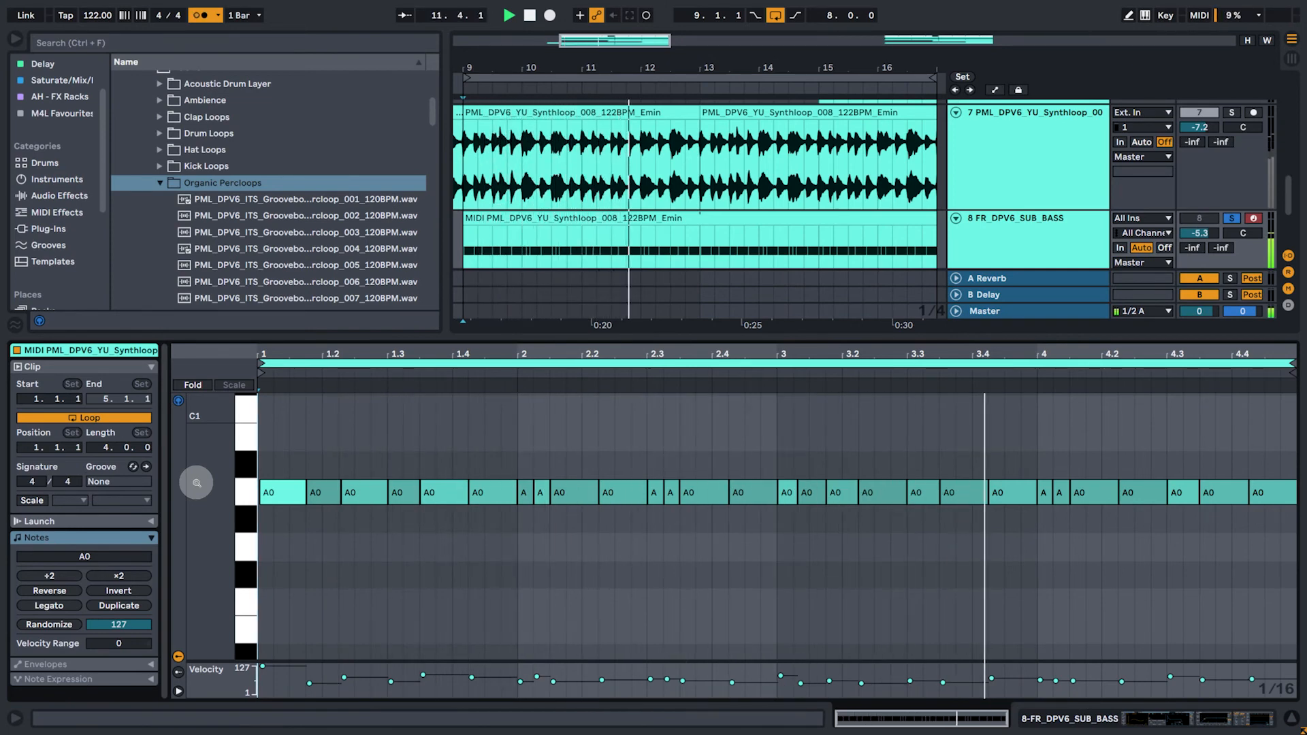
- Shorten the FR_DPV6_SUB_BASS amp envelope decay to about 300 ms during playback, and show the Env 2 settings
key(space)
drag(817, 466, 815, 522)
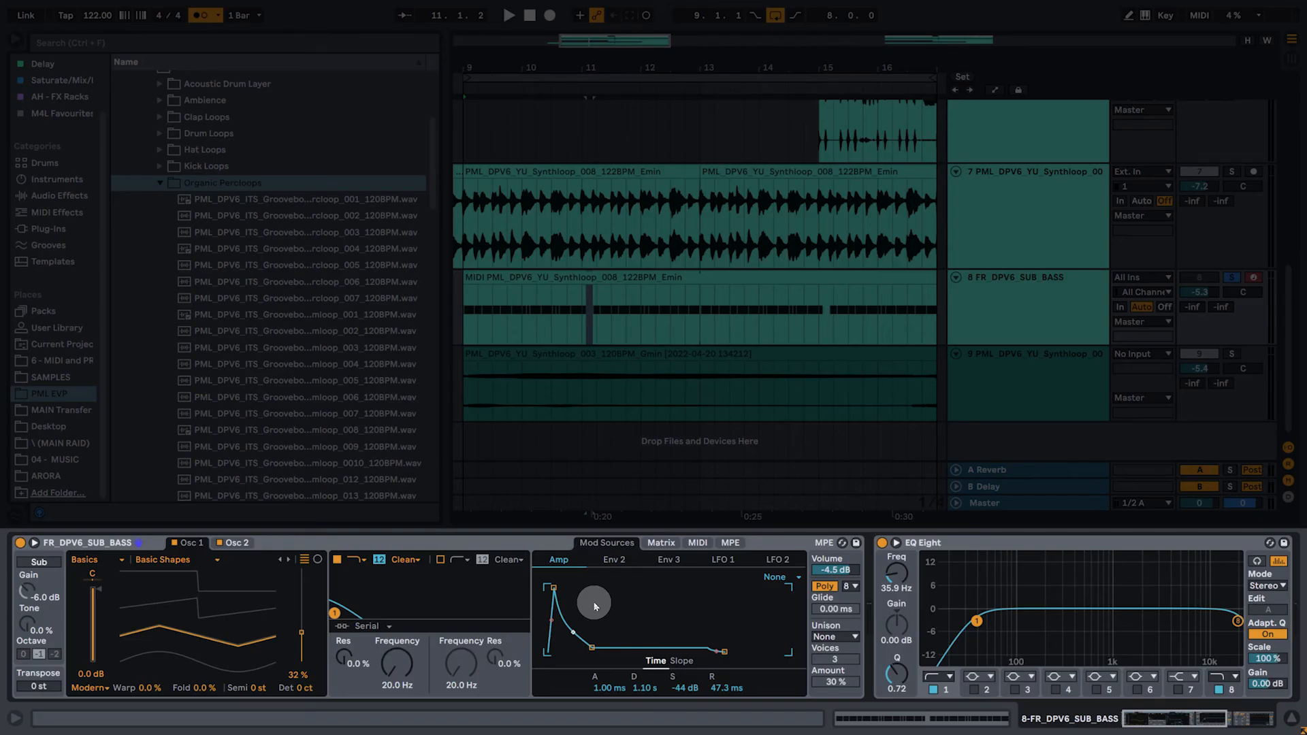
key(space)
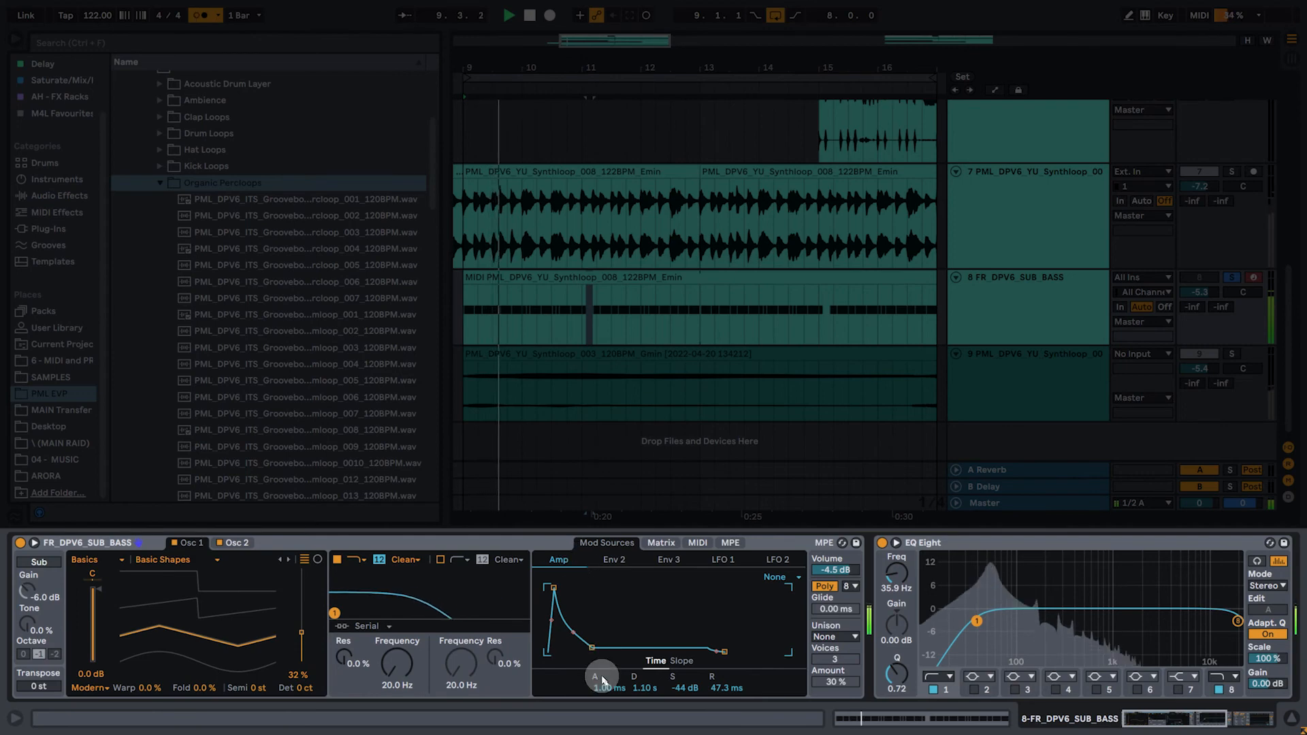
mouse_move(647, 684)
mouse_down()
mouse_move(647, 646)
mouse_move(644, 693)
mouse_up()
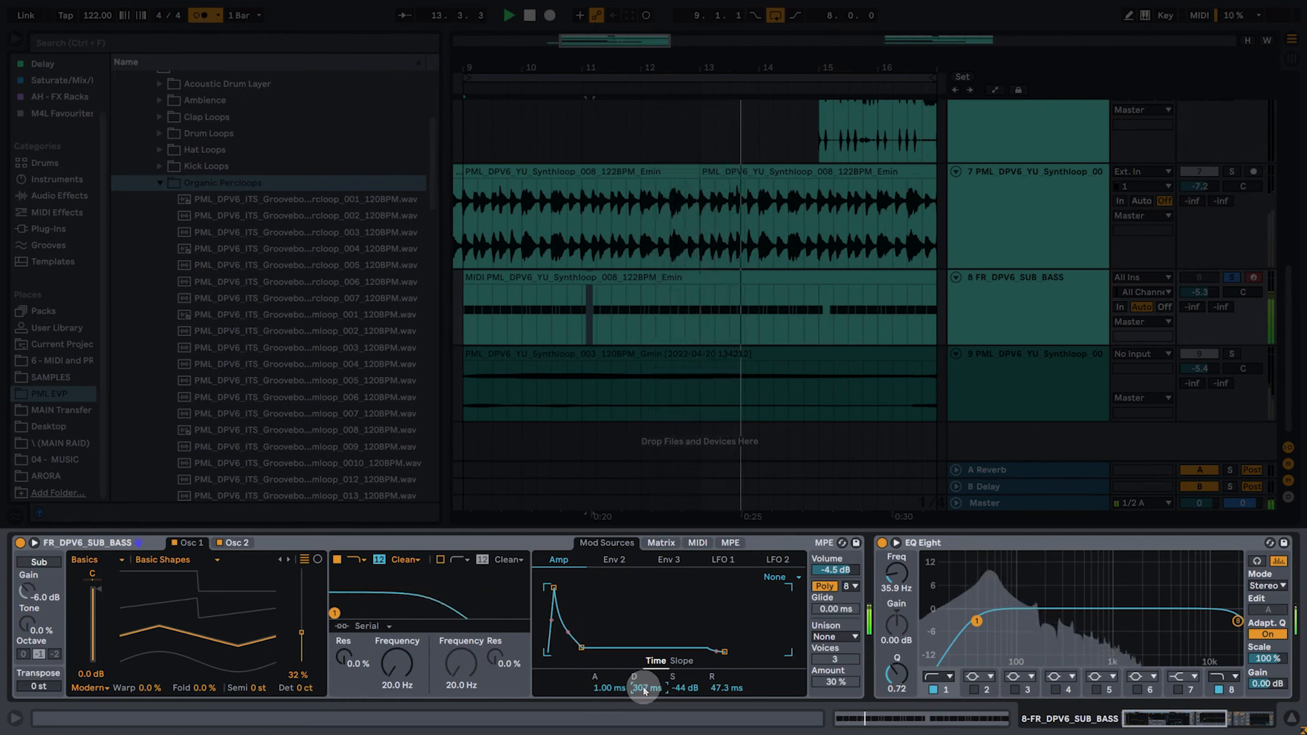
click(615, 561)
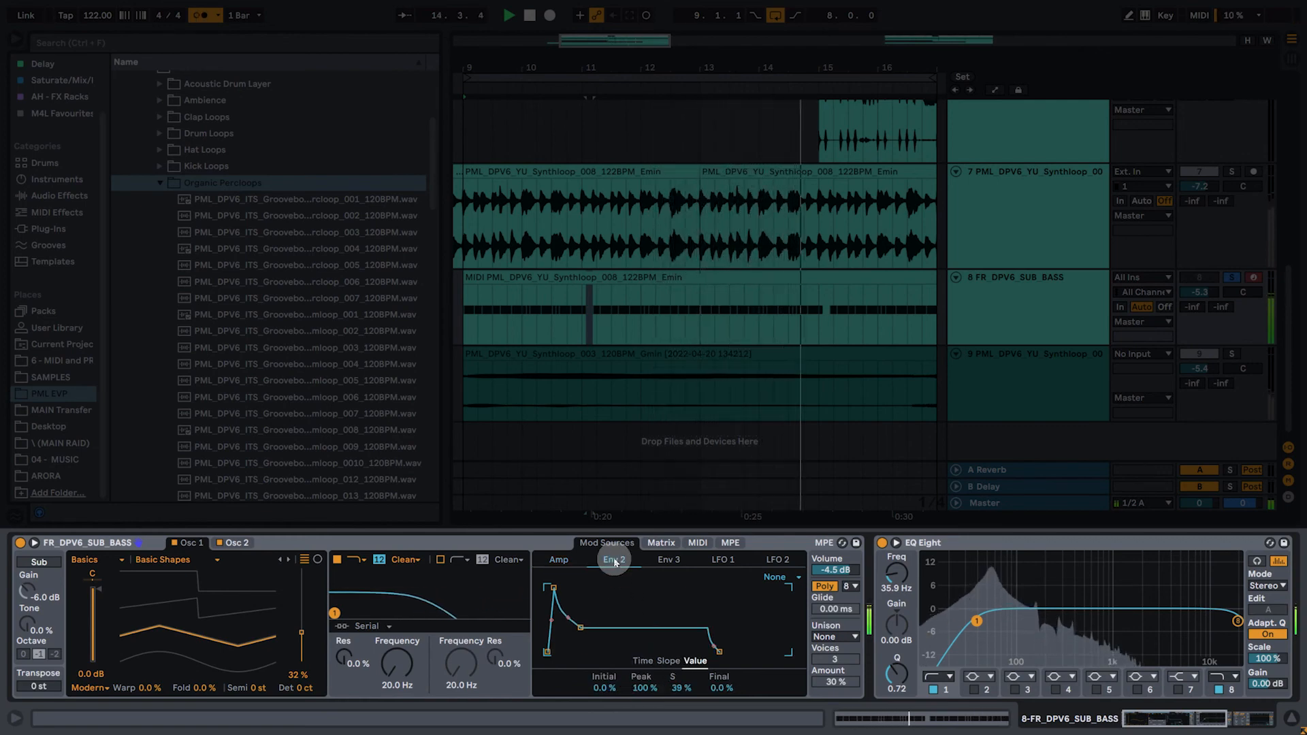